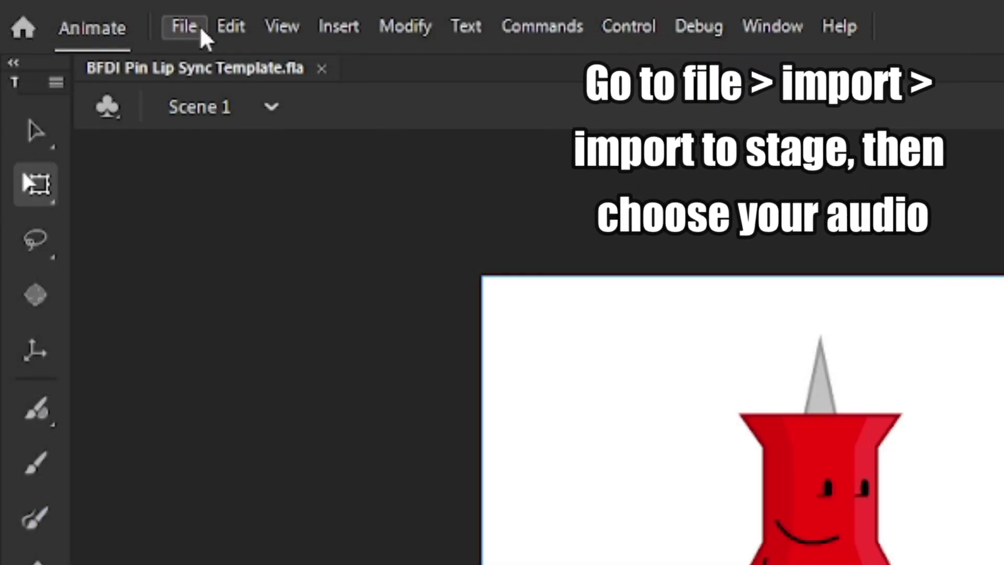
Import the Rubber Ducks.wav audio to the stage
left_click(95, 14)
mouse_move(492, 440)
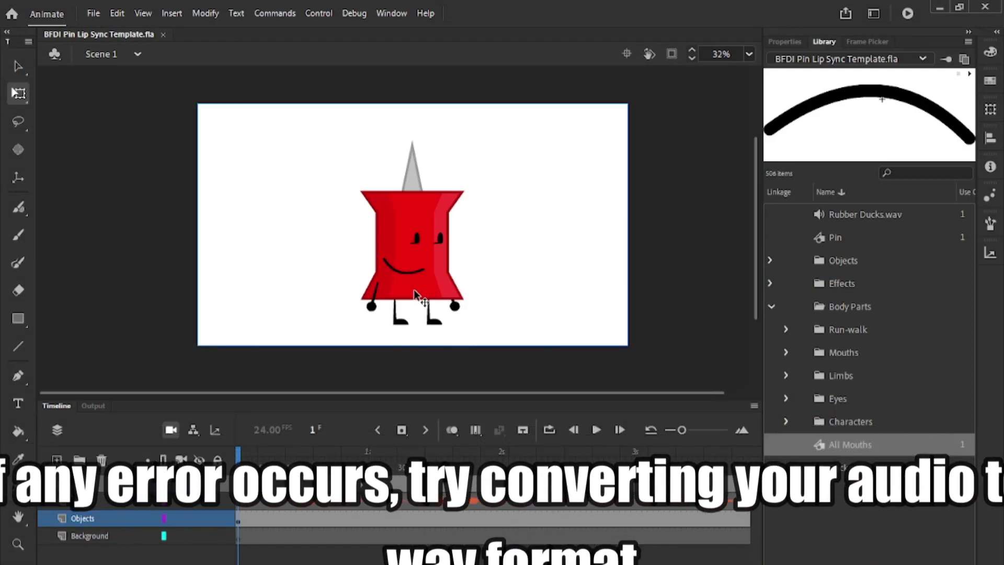
Copy the Sound layer from Scene 1 and paste it above the layers inside the Pin symbol
left_click(410, 287)
double_click(409, 287)
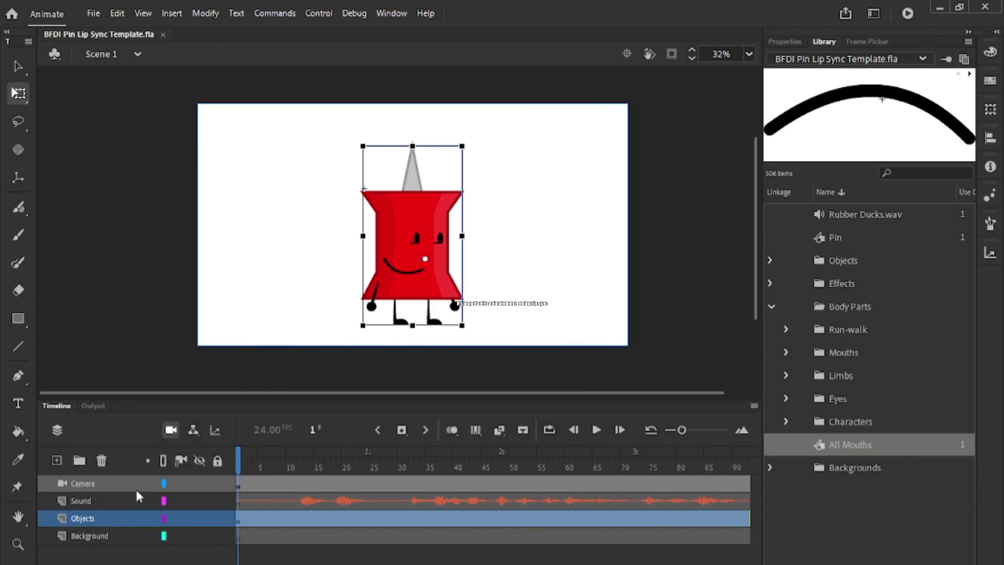
right_click(106, 501)
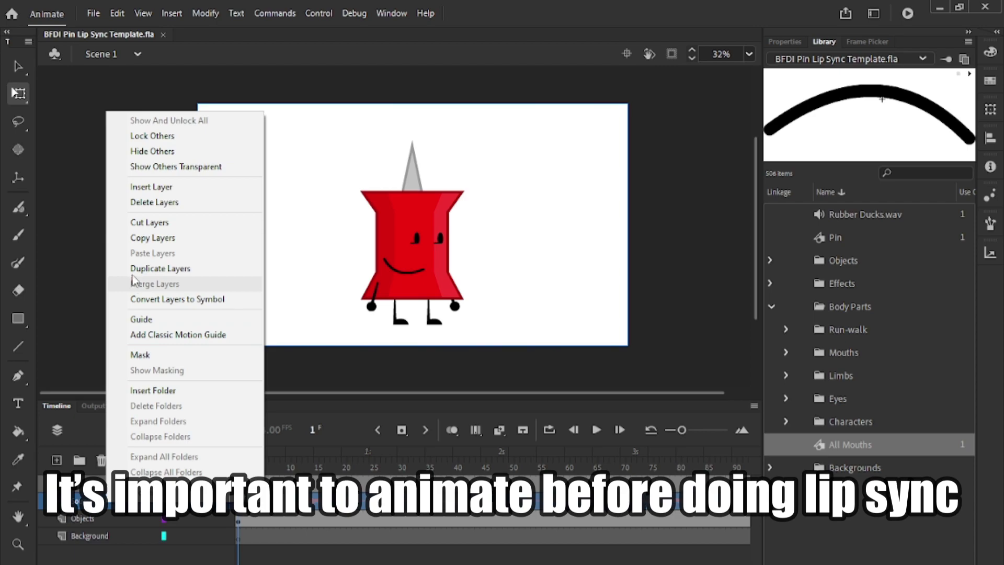
left_click(147, 242)
right_click(82, 501)
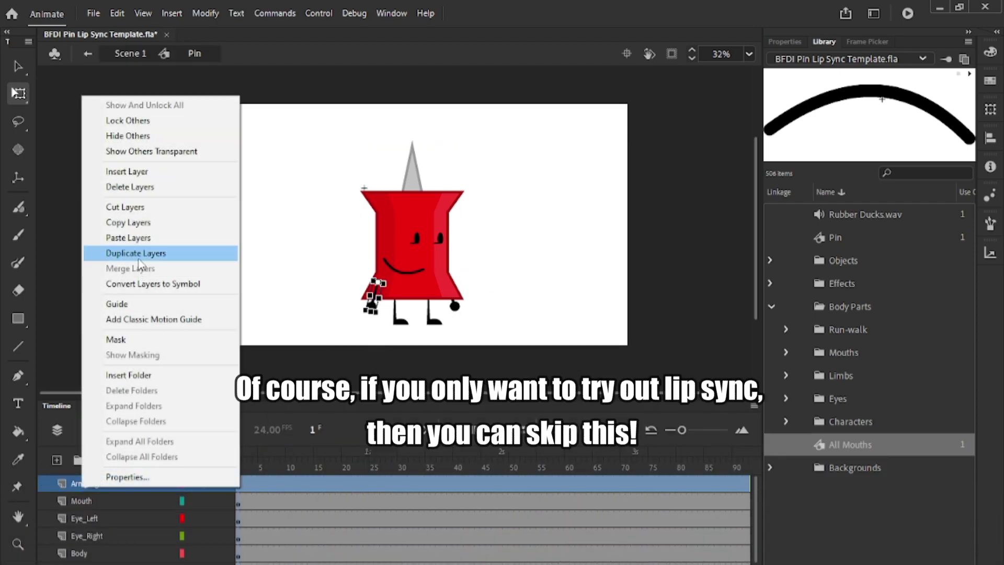
left_click(128, 237)
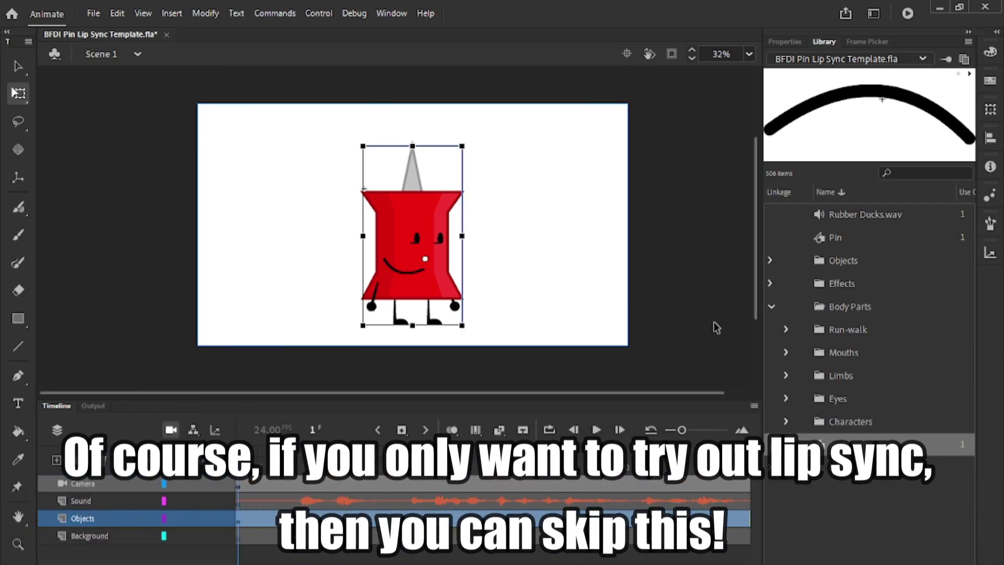
Reopen the Pin symbol and insert keyframes on its body-part layers at frame 10 to begin the animation
left_click(712, 316)
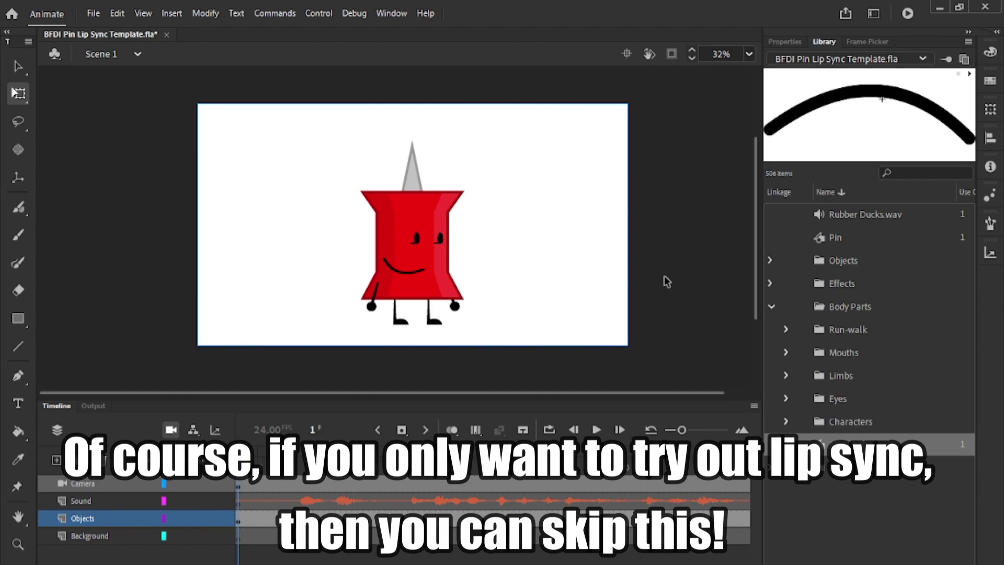
double_click(408, 255)
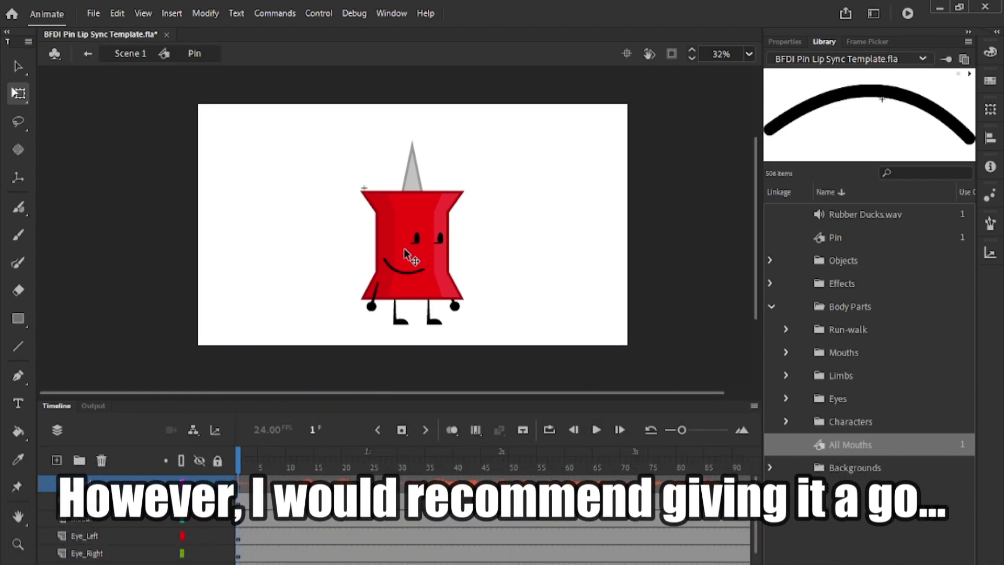
left_click_drag(246, 473, 730, 484)
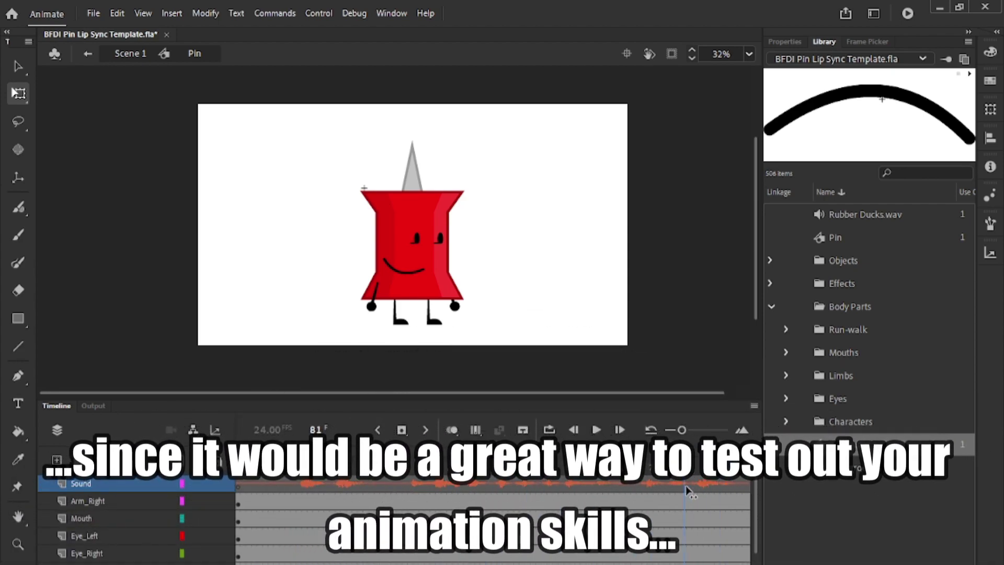
left_click_drag(291, 491, 236, 484)
scroll(413, 293, "up", 2)
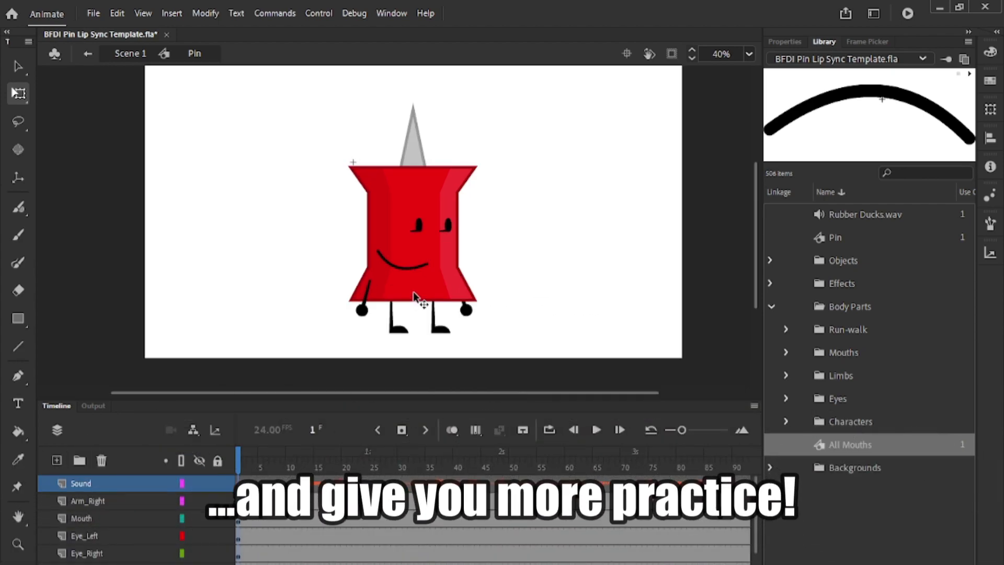
left_click_drag(317, 487, 287, 504)
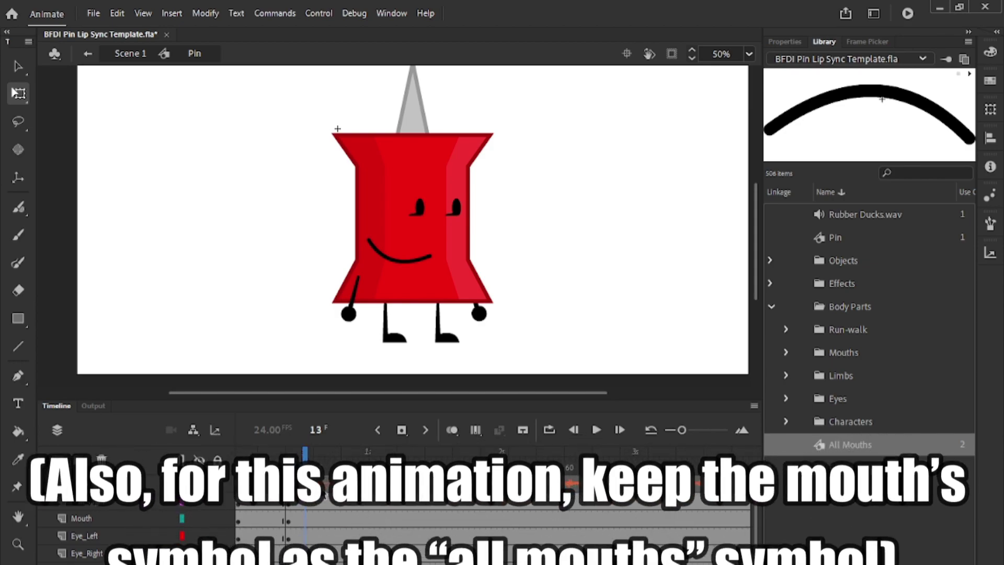
left_click(324, 500)
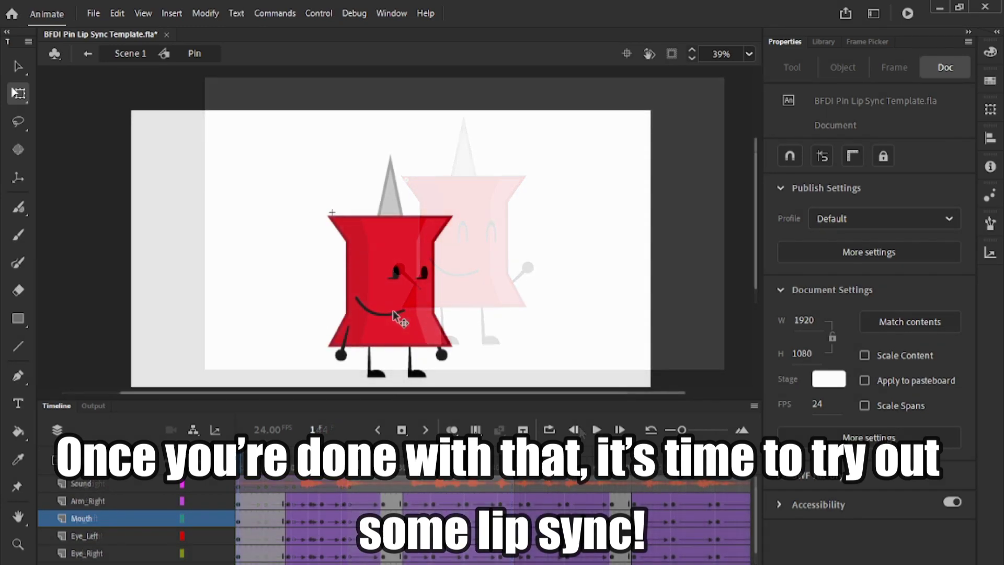
Select Pin's mouth and show the Frame Picker for the All Mouths symbol
left_click(380, 307)
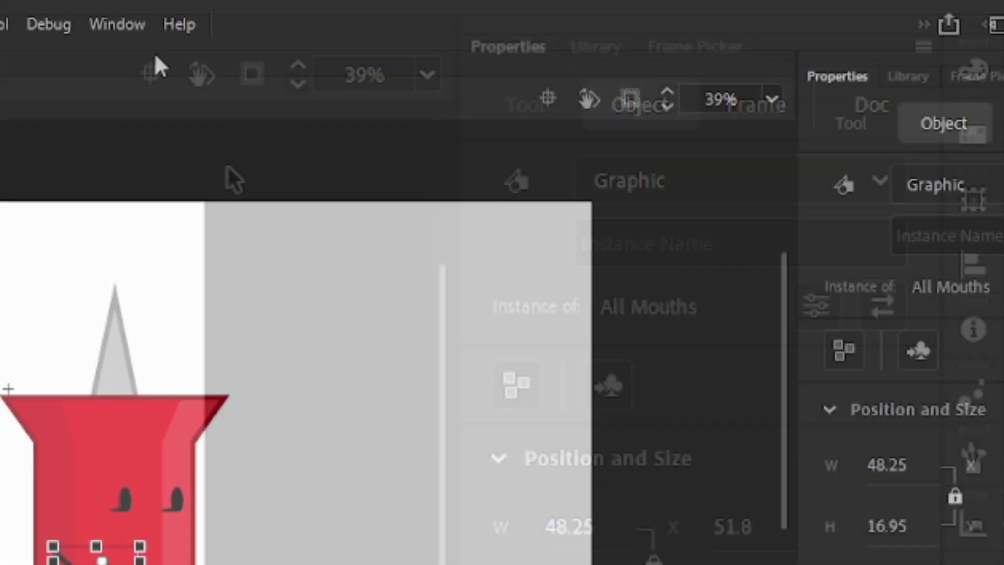
left_click(117, 24)
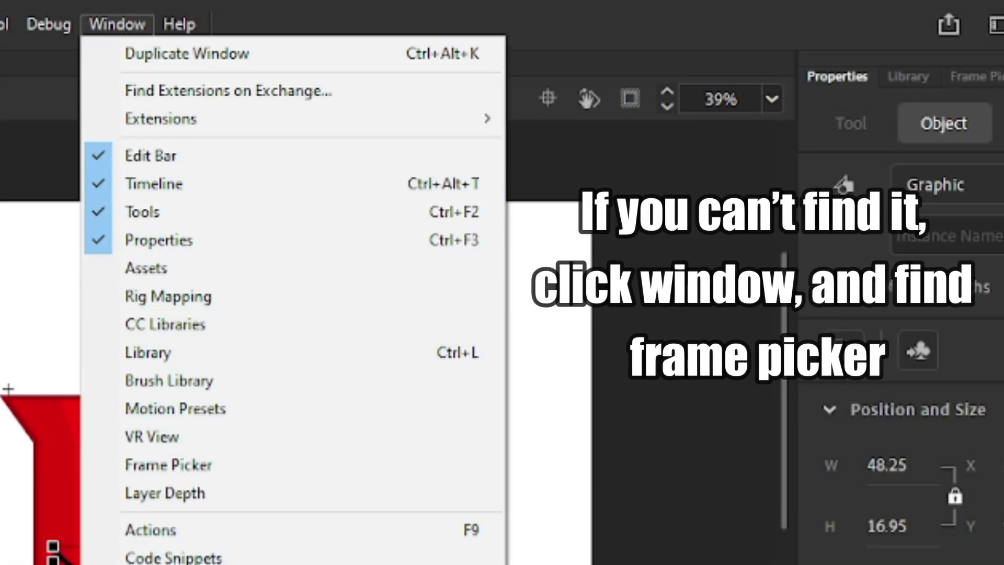
left_click(183, 465)
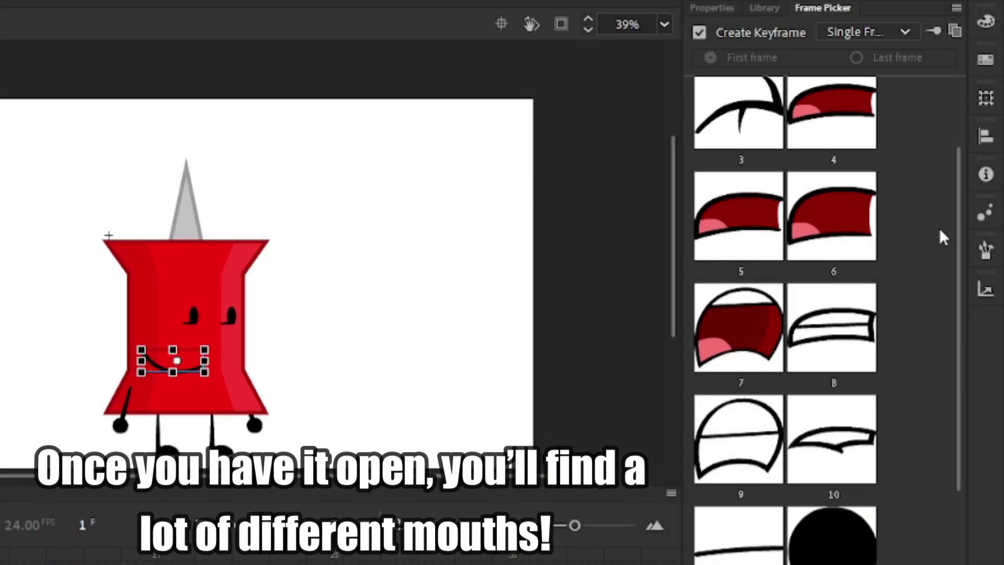
Browse the frames of the All Mouths symbol to examine the available mouth shapes
scroll(940, 230, "up", 3)
left_click_drag(957, 393, 958, 564)
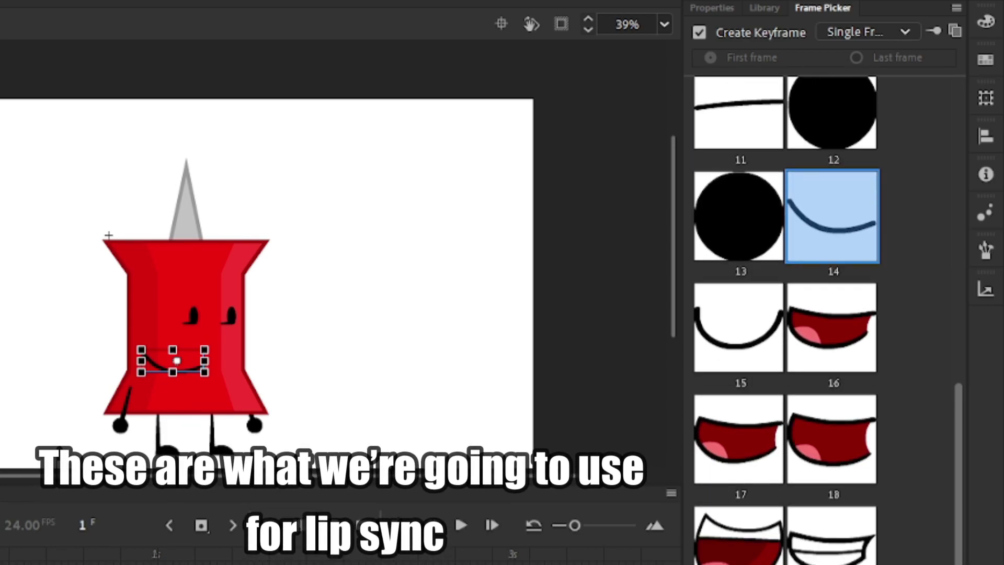
scroll(956, 528, "up", 3)
scroll(956, 528, "down", 2)
scroll(956, 528, "up", 3)
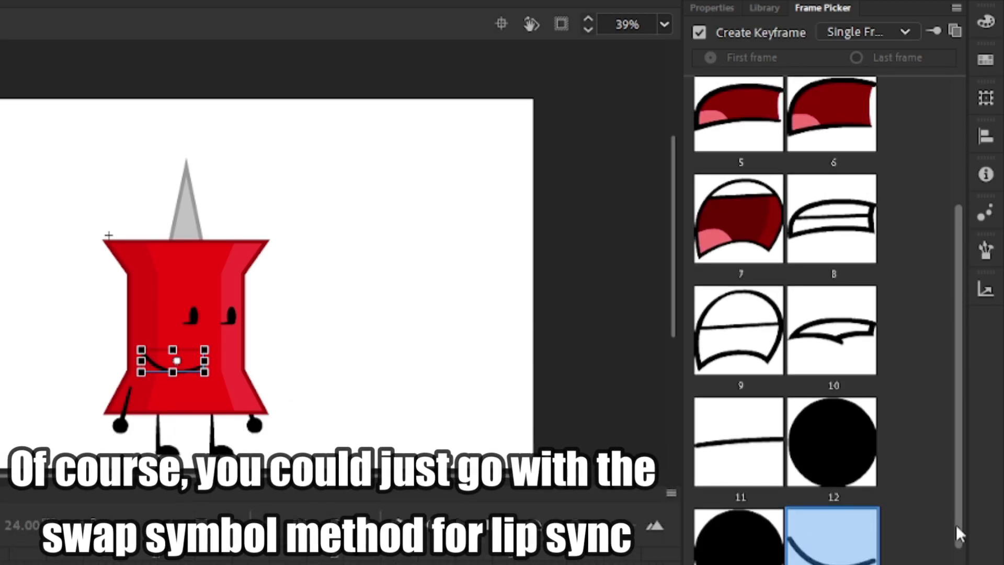
left_click_drag(955, 526, 943, 316)
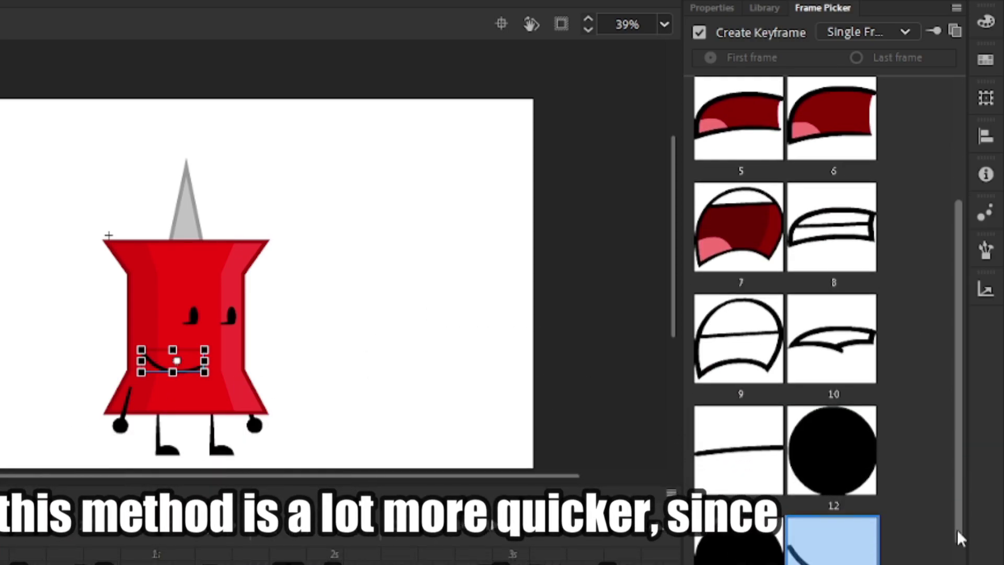
left_click_drag(959, 538, 968, 408)
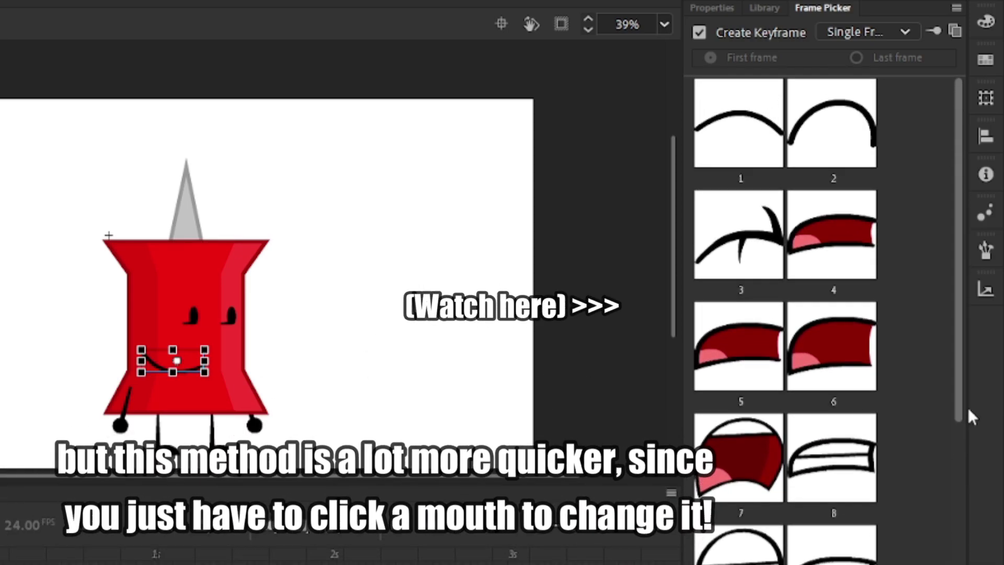
Try swapping Pin's mouth at frame 1 for mouth 8
left_click(832, 472)
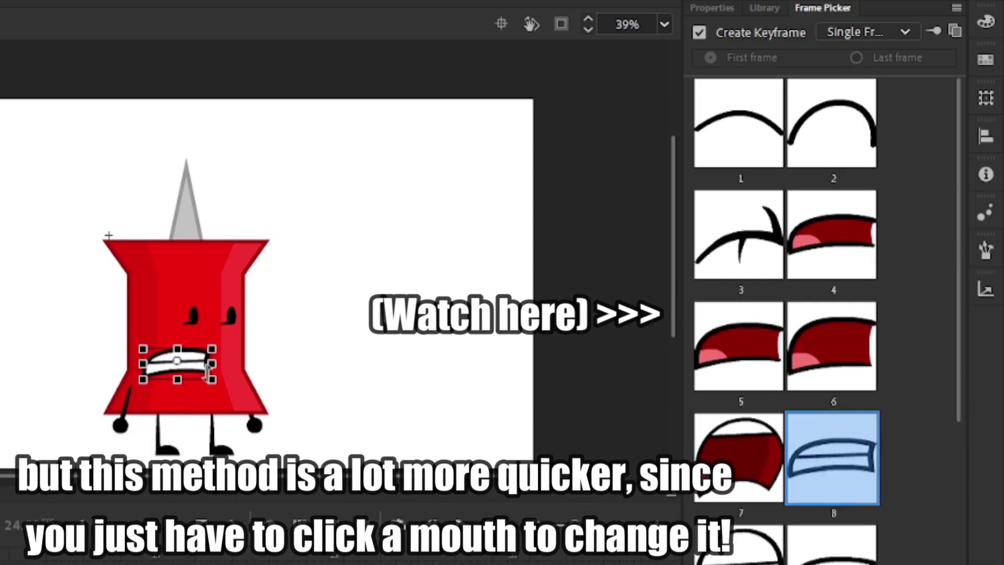
left_click(821, 476)
scroll(836, 502, "down", 5)
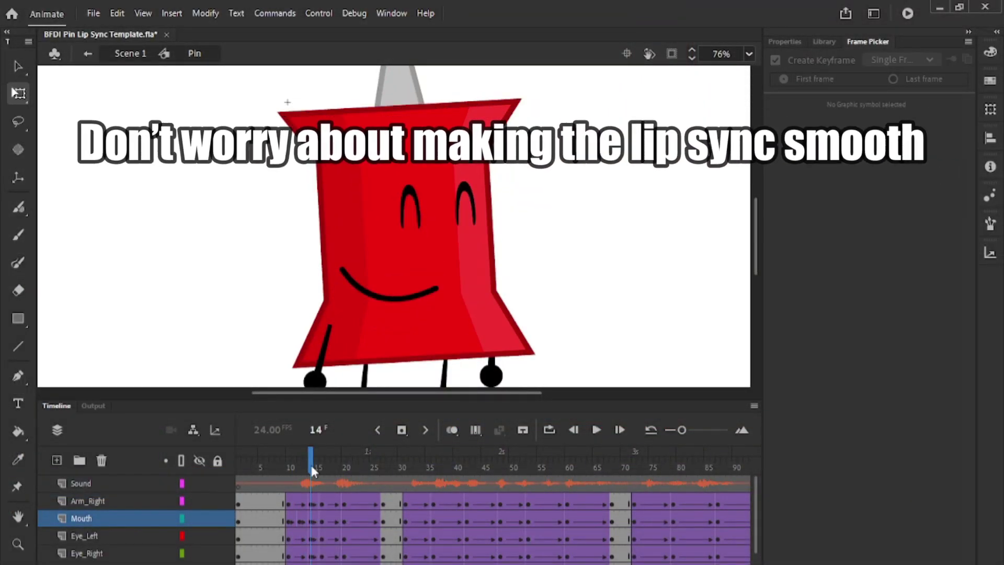
Change the mouth shapes on the Mouth layer at frames 19, 20 and 23 to match the audio, using mouth 17 at frame 20
left_click(311, 515)
left_click(272, 460)
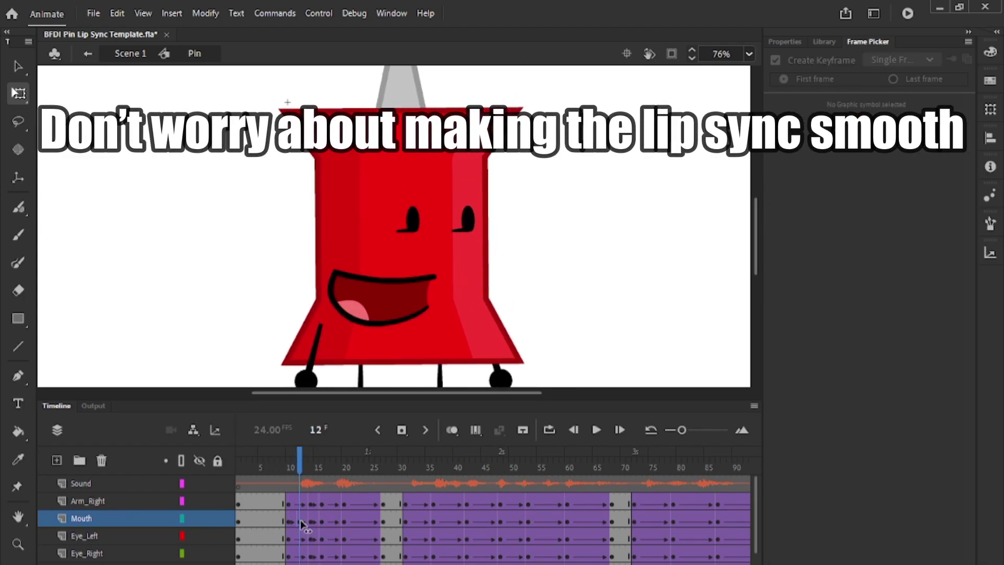
left_click(338, 518)
scroll(811, 369, "down", 5)
left_click(811, 369)
left_click(345, 519)
left_click(809, 370)
left_click(361, 519)
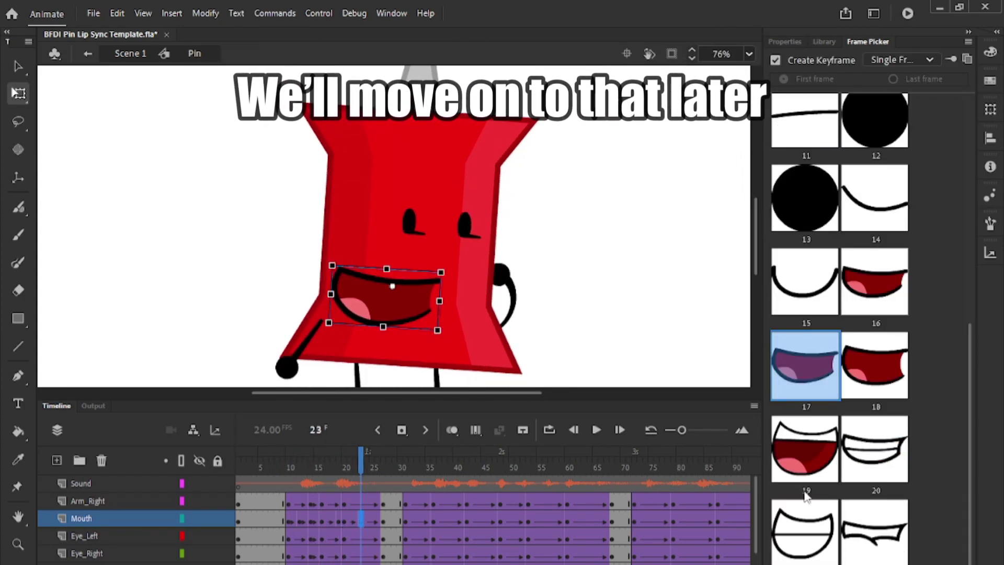
left_click(808, 497)
Set the mouth at frame 31 to mouth 20, the toothy grin
left_click_drag(362, 462, 492, 462)
left_click(377, 462)
left_click(405, 520)
scroll(874, 493, "down", 5)
left_click(874, 493)
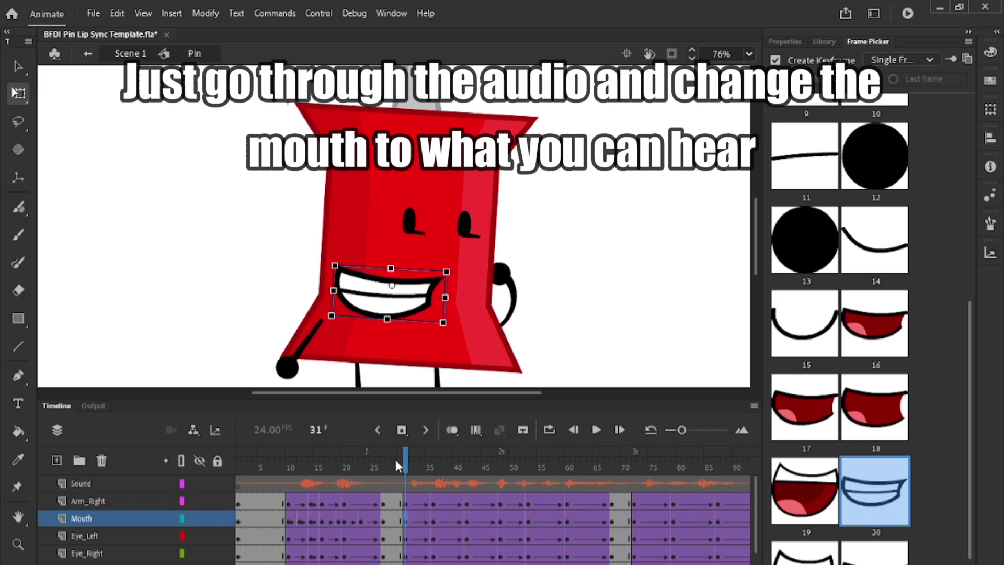
Change the mouth shapes at frames 32 and 34 to match the audio
left_click_drag(394, 457, 417, 462)
left_click(412, 519)
left_click(805, 527)
left_click(421, 517)
left_click(805, 527)
Lip sync the Mouth layer from frame 36 to frame 44, changing the mouth every two frames
left_click(433, 523)
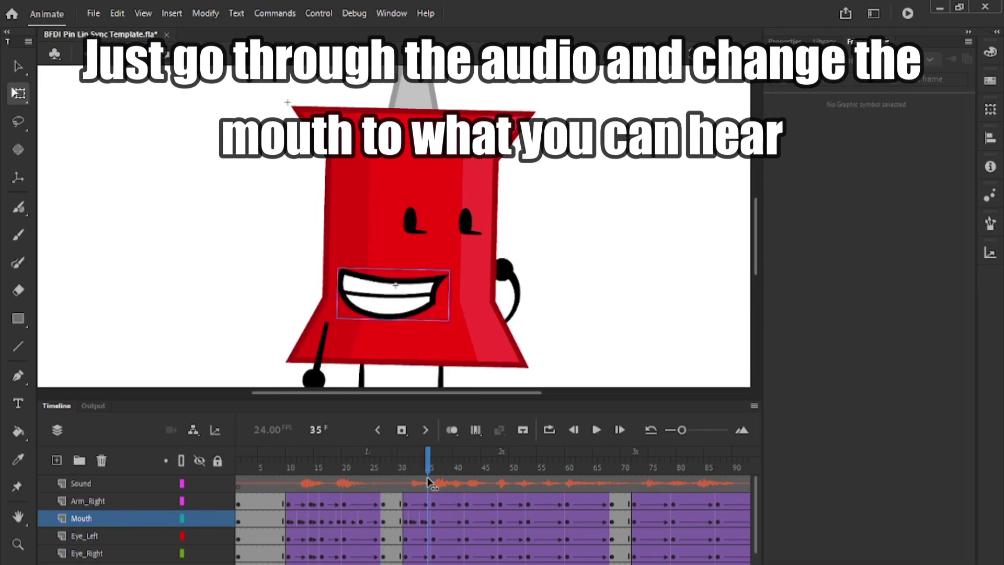
left_click(433, 519)
left_click(444, 520)
left_click(456, 520)
left_click(466, 520)
left_click(810, 462)
left_click(478, 520)
Review the lip sync up to frame 46 and clear the mouth keyframe at frame 44
left_click(596, 430)
left_click_drag(405, 462, 492, 501)
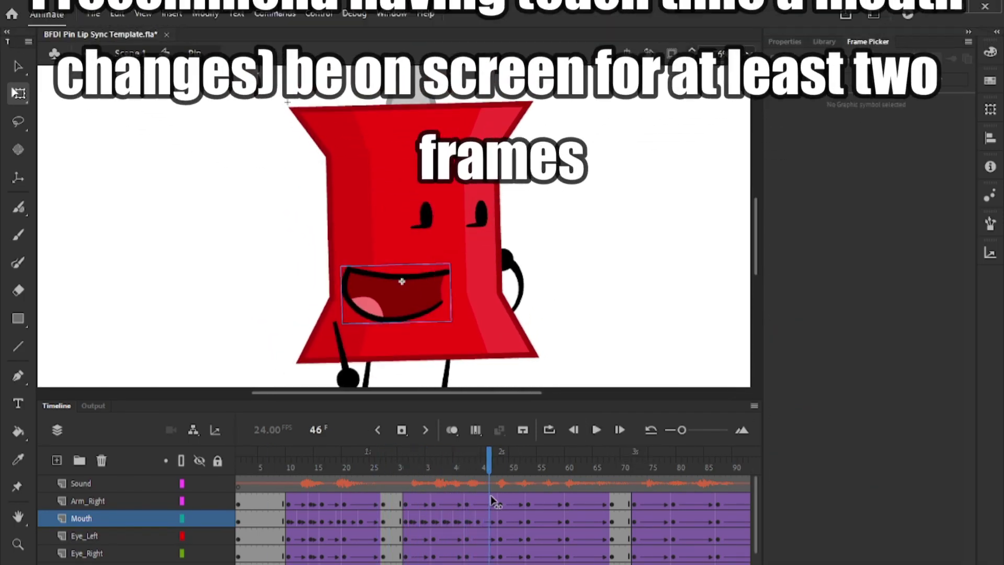
left_click(478, 521)
right_click(478, 522)
left_click(534, 246)
Recheck the timing against the audio and adjust the mouth shapes around frames 41 and 42
left_click_drag(461, 462, 495, 463)
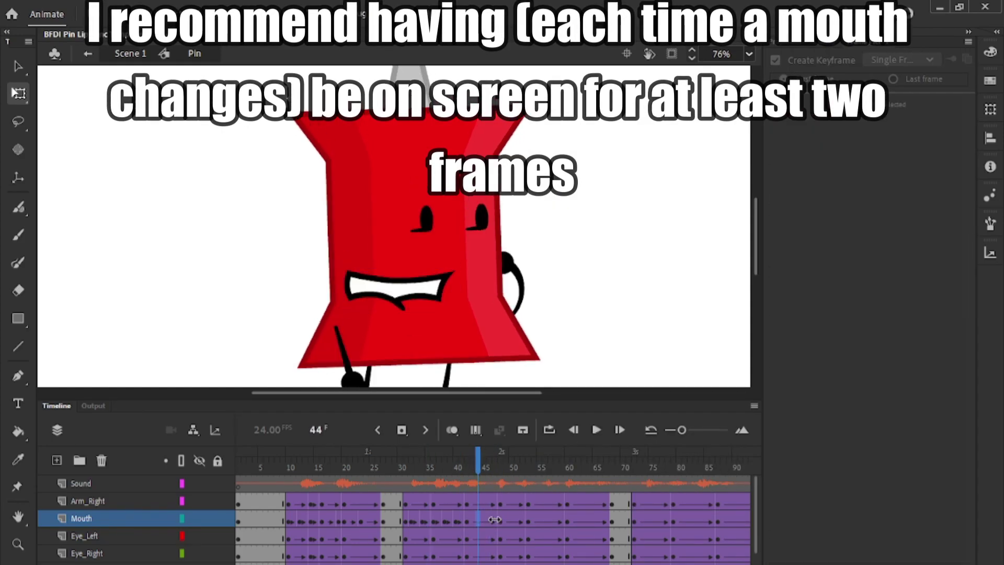
left_click_drag(406, 462, 467, 486)
left_click(461, 521)
left_click(462, 520)
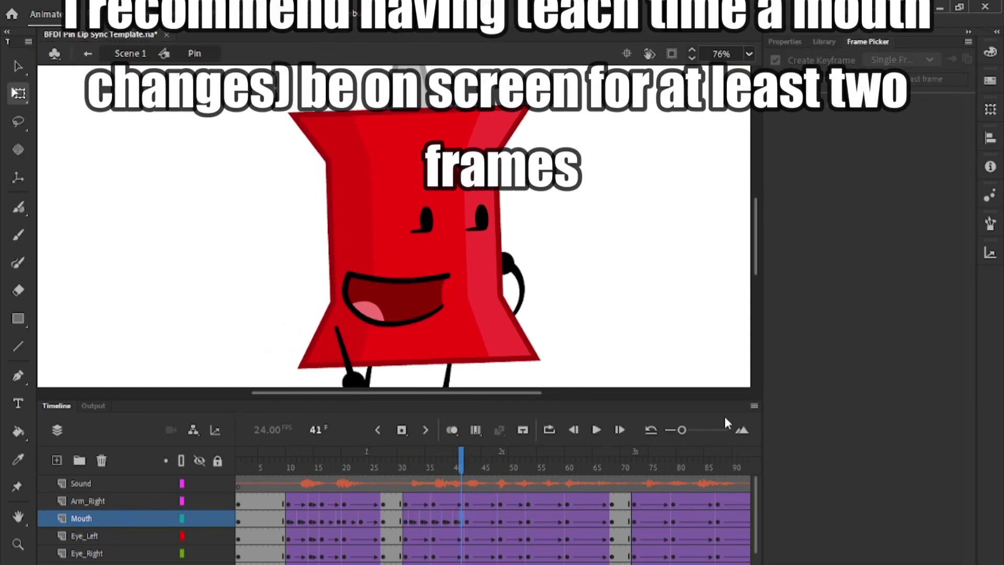
left_click(803, 421)
left_click(468, 522)
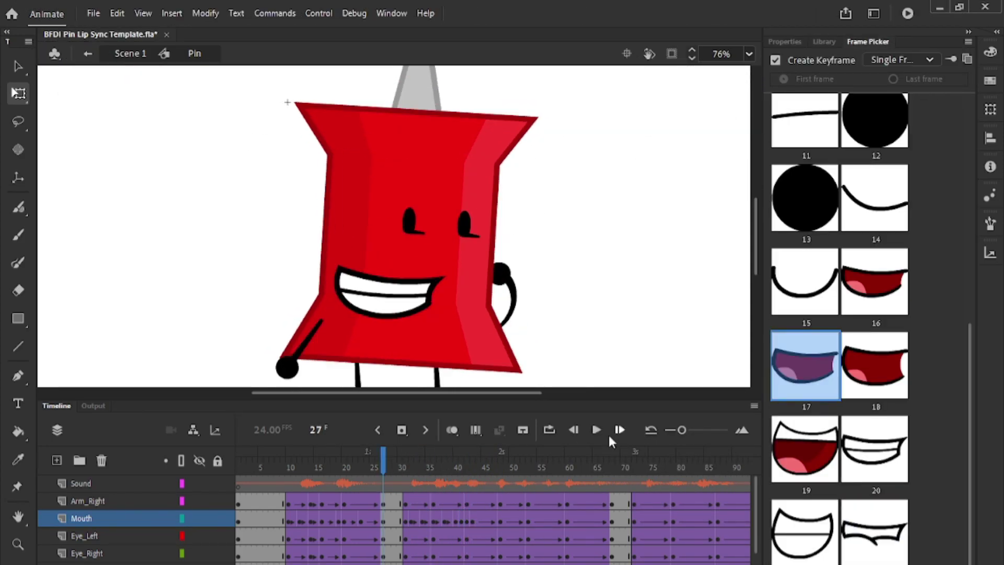
Insert a mouth keyframe at frame 44 and change the mouth shapes at frames 46 and 48
left_click(479, 481)
key("F6")
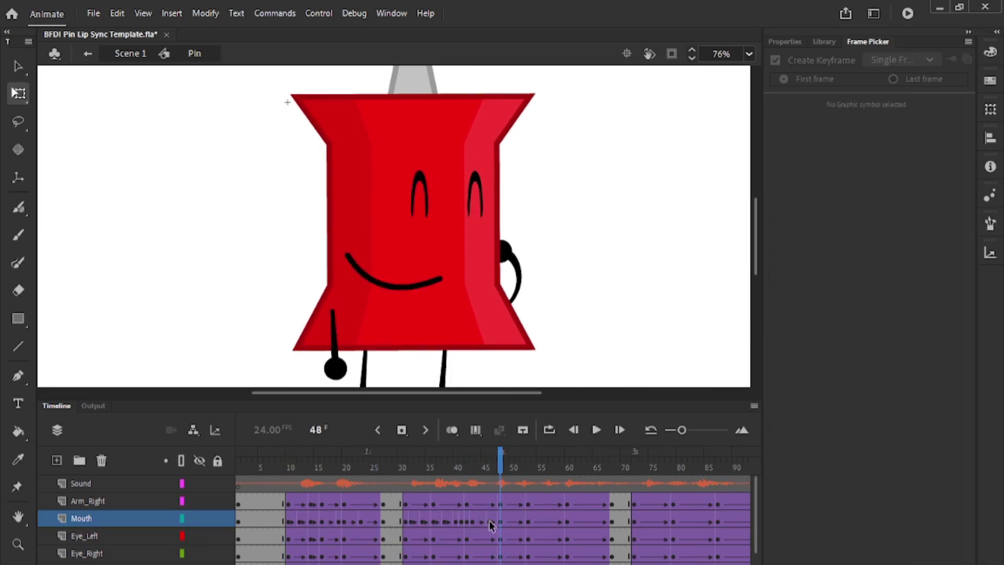
left_click(488, 520)
left_click(874, 529)
left_click(501, 520)
scroll(823, 417, "down", 5)
left_click(822, 417)
Insert mouth keyframes from frame 50 to about frame 62 and give each a mouth shape matching the audio
left_click(511, 520)
key("F6")
left_click(859, 390)
left_click_drag(512, 467, 564, 469)
key("F6")
scroll(874, 449, "down", 4)
left_click(874, 449)
key("F6")
left_click(863, 466)
key("F6")
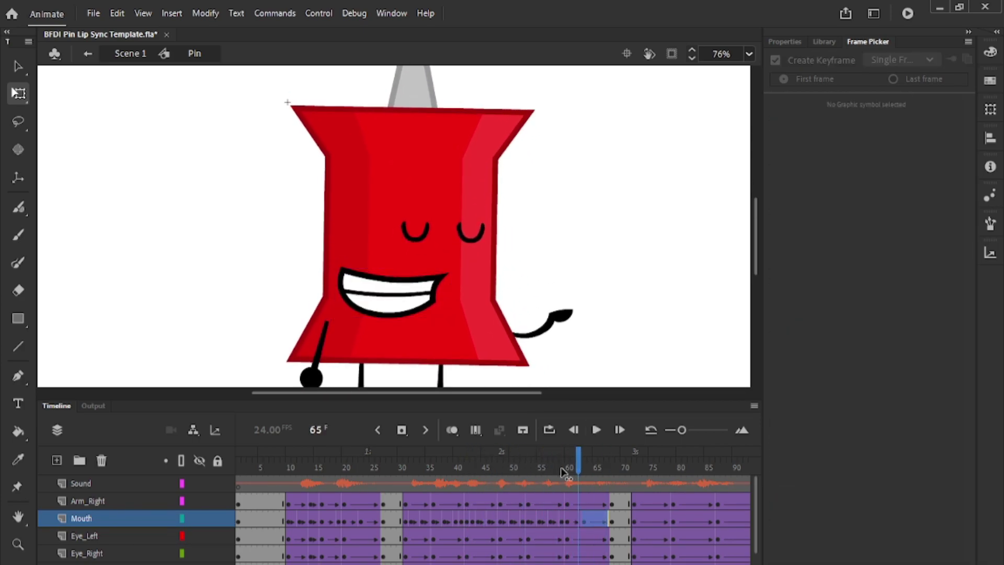
Change the mouth shapes at frames 68 and 72 to match the audio
left_click(612, 521)
scroll(870, 466, "down", 4)
left_click(872, 454)
left_click(634, 521)
scroll(818, 484, "down", 4)
key("F6")
left_click(874, 449)
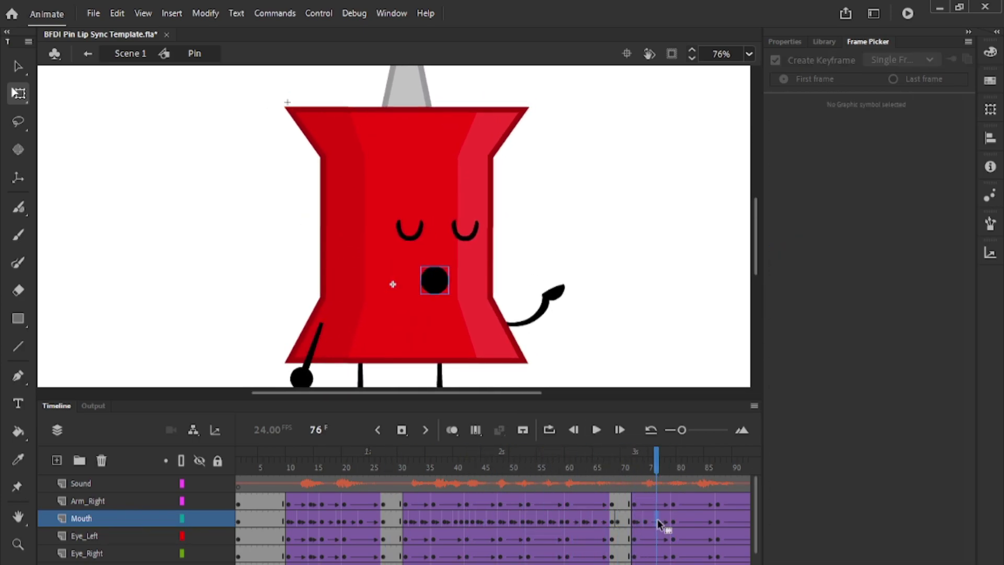
Change the mouth shape at frame 79 and continue keying the Mouth layer towards frame 84
left_click(673, 521)
scroll(851, 363, "down", 4)
left_click(805, 407)
key("F6")
left_click_drag(690, 467, 748, 466)
left_click(701, 520)
Change the mouth shape at frame 69 on the Mouth layer
left_click(620, 519)
scroll(808, 418, "down", 3)
left_click(805, 429)
Play back the animation to check the basic lip sync against the audio
mouse_move(642, 464)
left_mouse_down()
mouse_move(664, 465)
mouse_move(632, 477)
left_mouse_up()
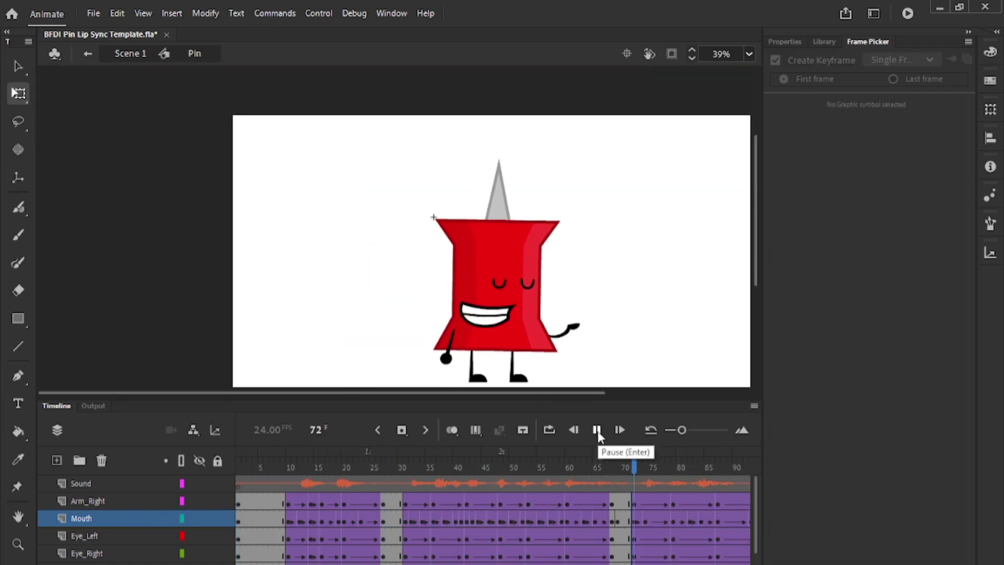
left_click(597, 429)
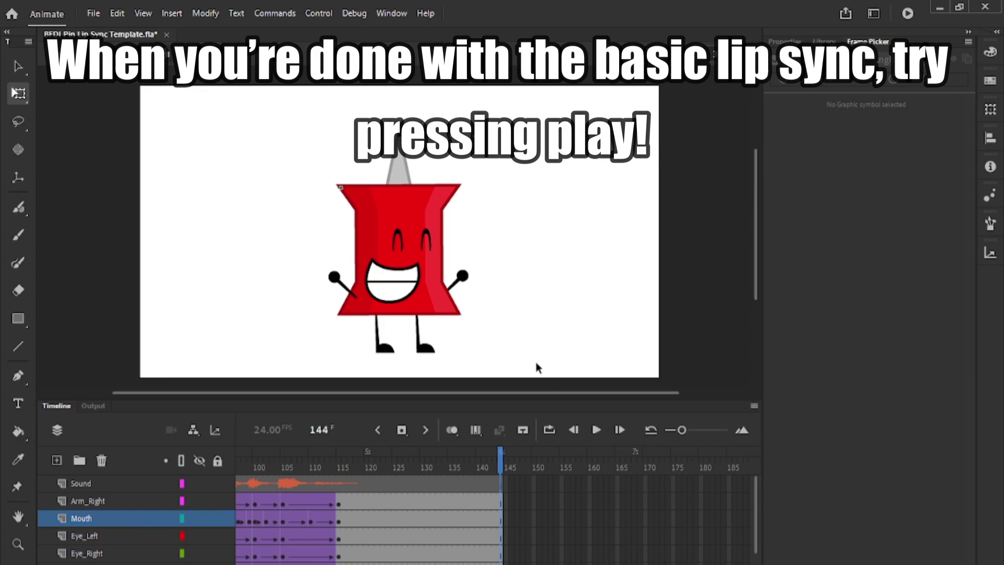
left_click(594, 436)
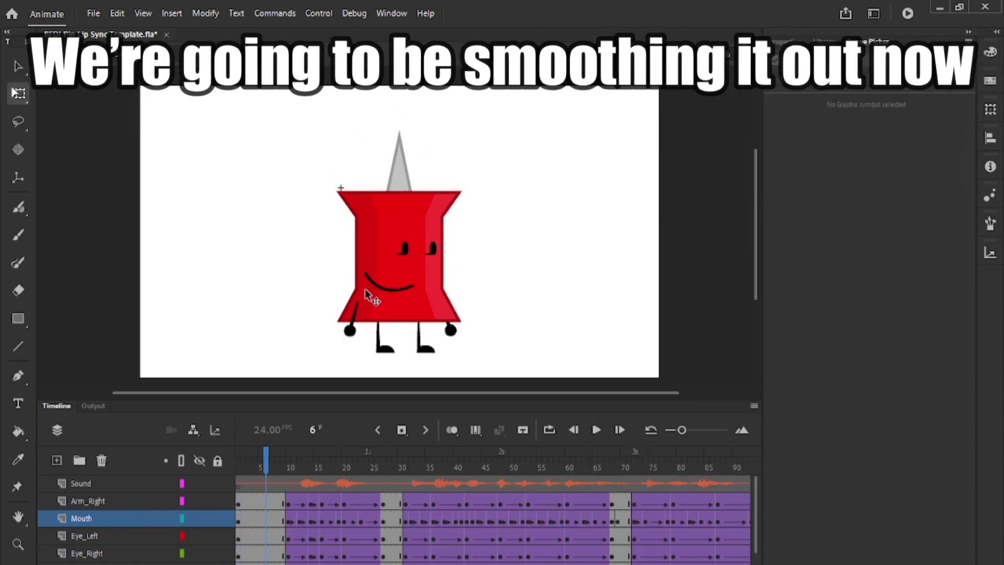
Try mouth shapes 16, 17, 18 and 14 at frame 13 to compare how the mouth opens and closes
scroll(389, 282, "up", 6)
left_click_drag(267, 461, 300, 460)
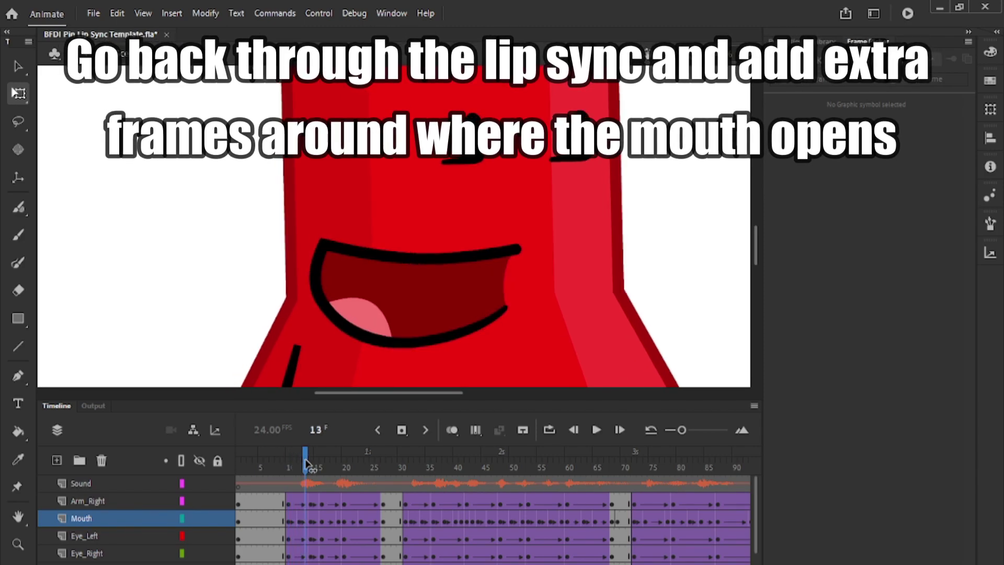
left_click(405, 333)
left_click(818, 295)
left_click(852, 298)
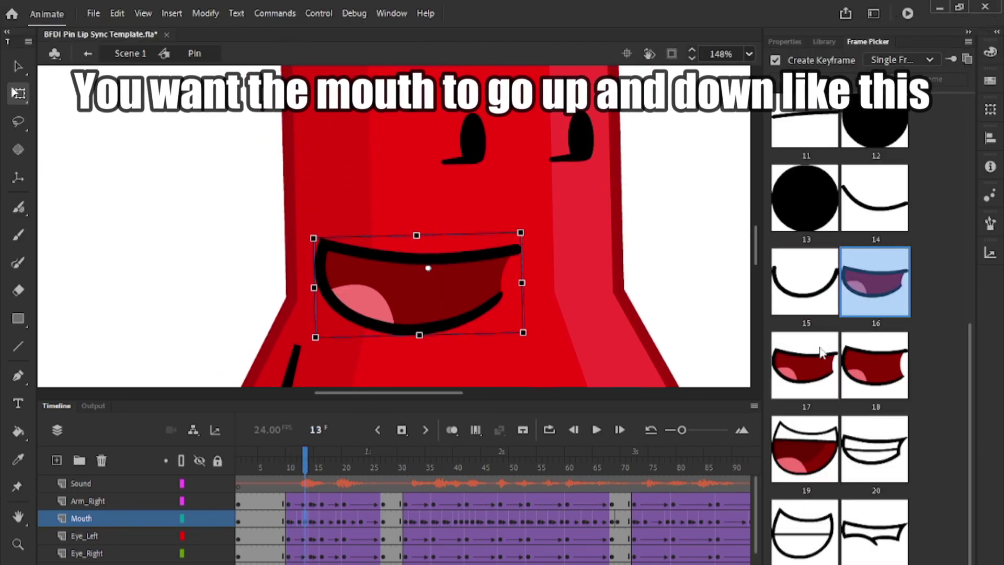
left_click(828, 361)
left_click(863, 374)
left_click(832, 379)
left_click(871, 254)
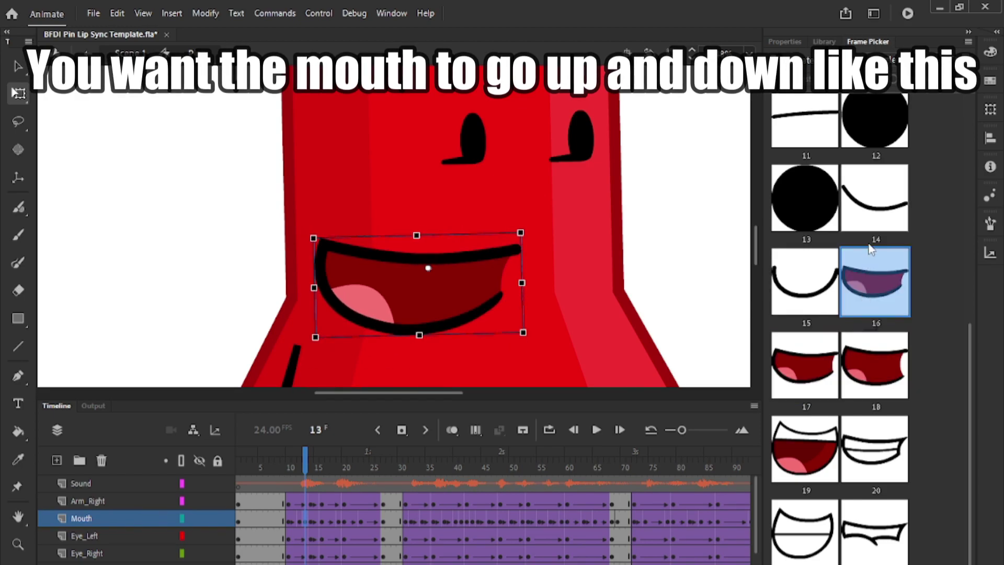
left_click(872, 225)
left_click(872, 282)
left_click(871, 359)
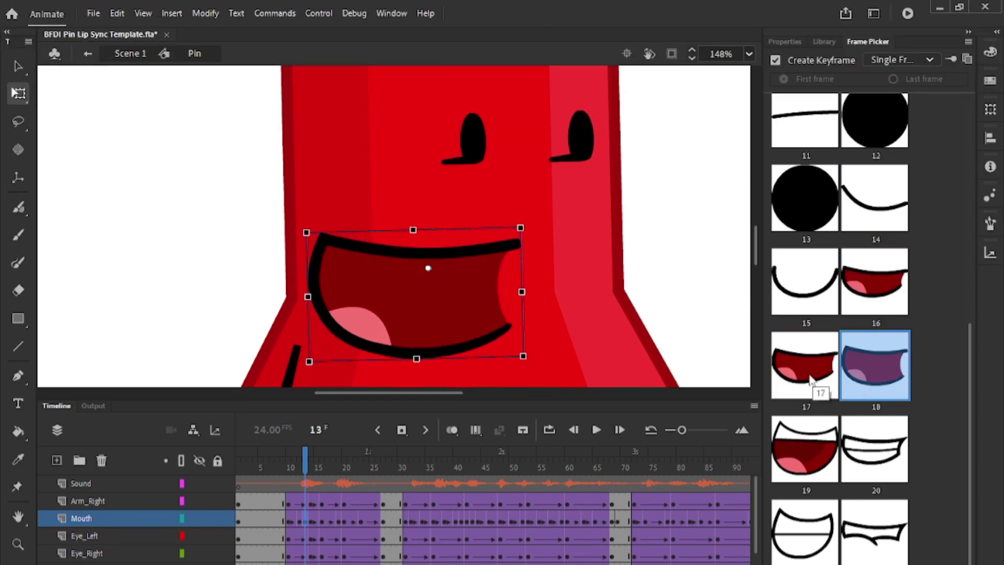
left_click(872, 282)
left_click(873, 195)
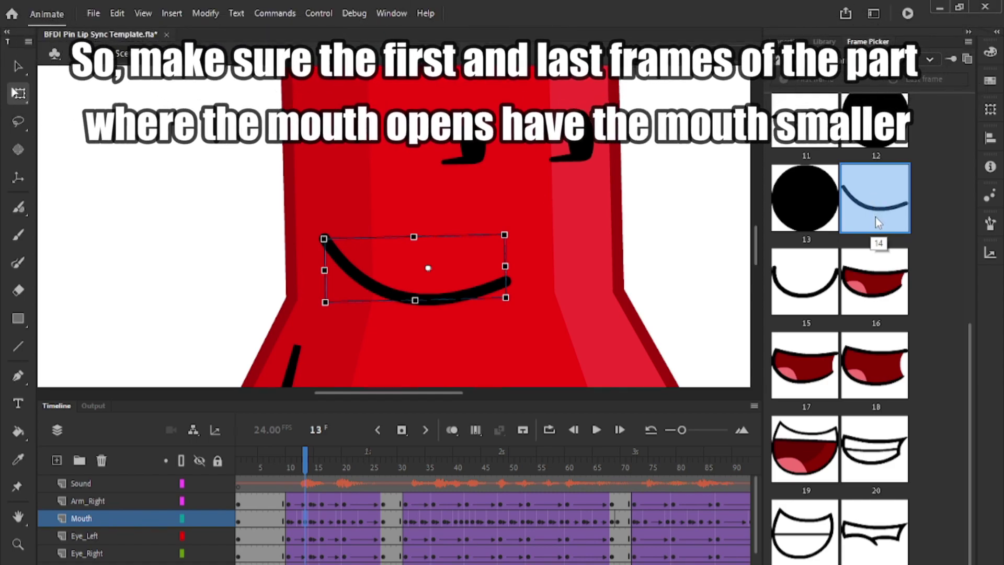
Set the mouth at frame 13 to open shape 18 and continue to the following mouth opening on the Mouth layer
left_click(301, 467)
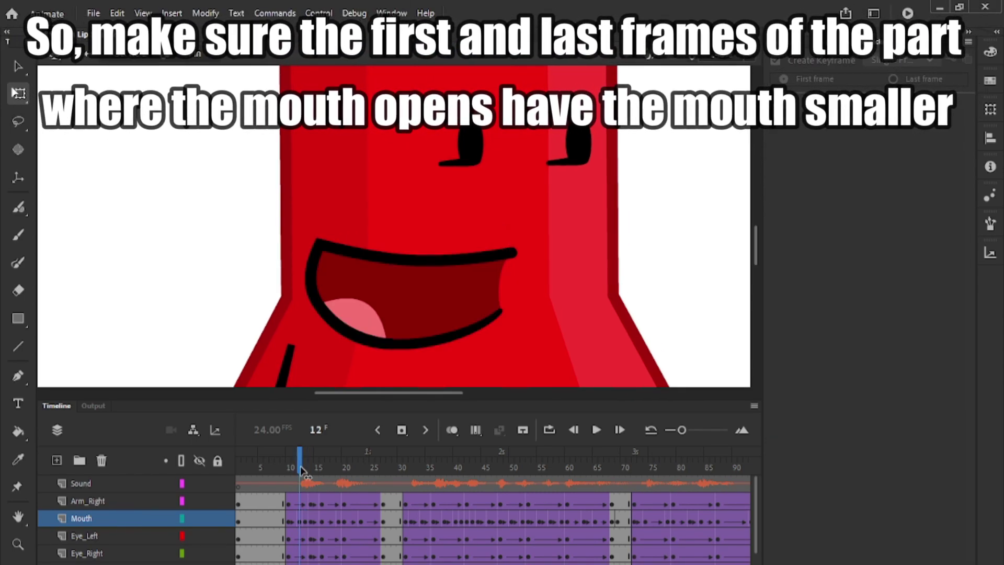
left_click(304, 468)
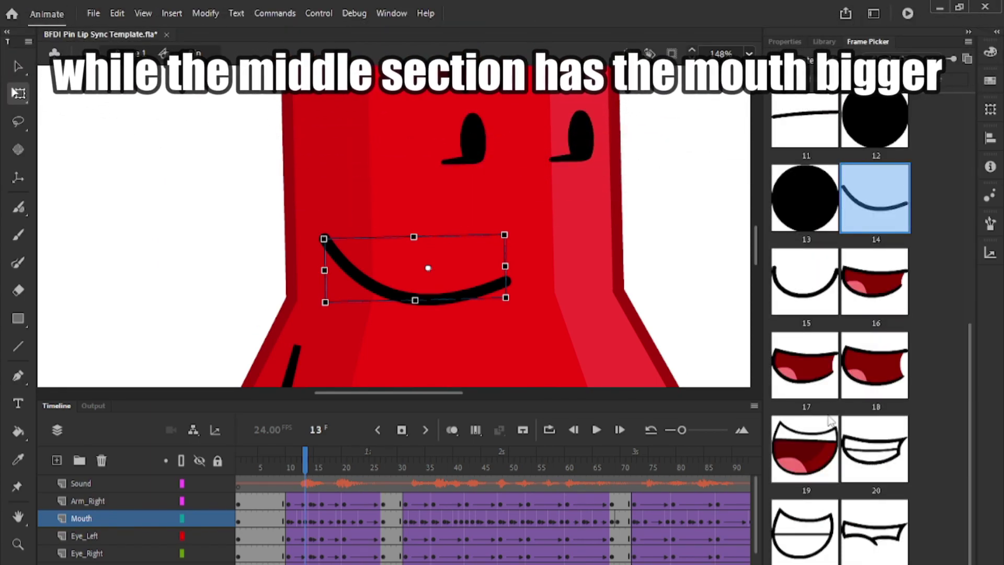
left_click(871, 382)
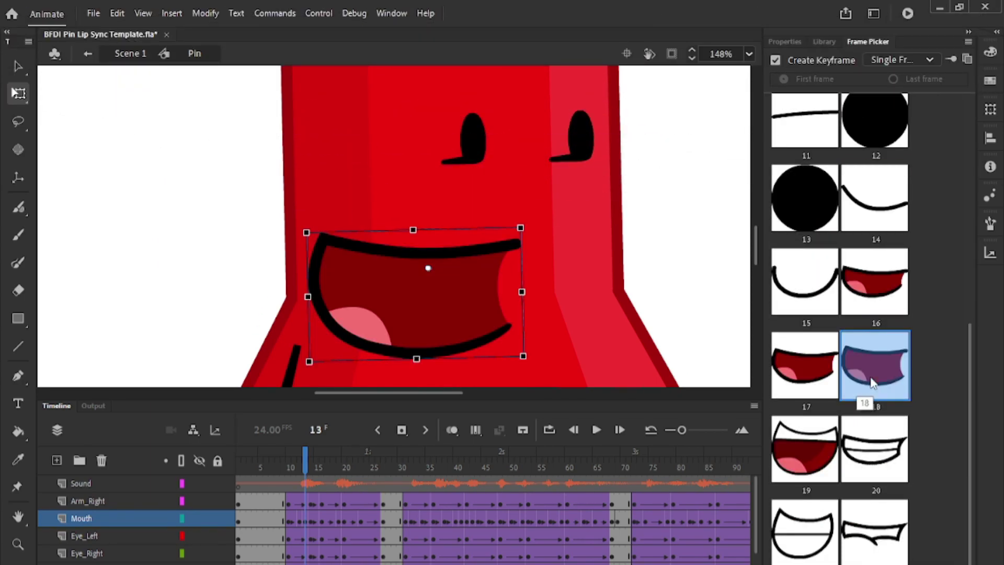
left_click_drag(300, 473, 349, 471)
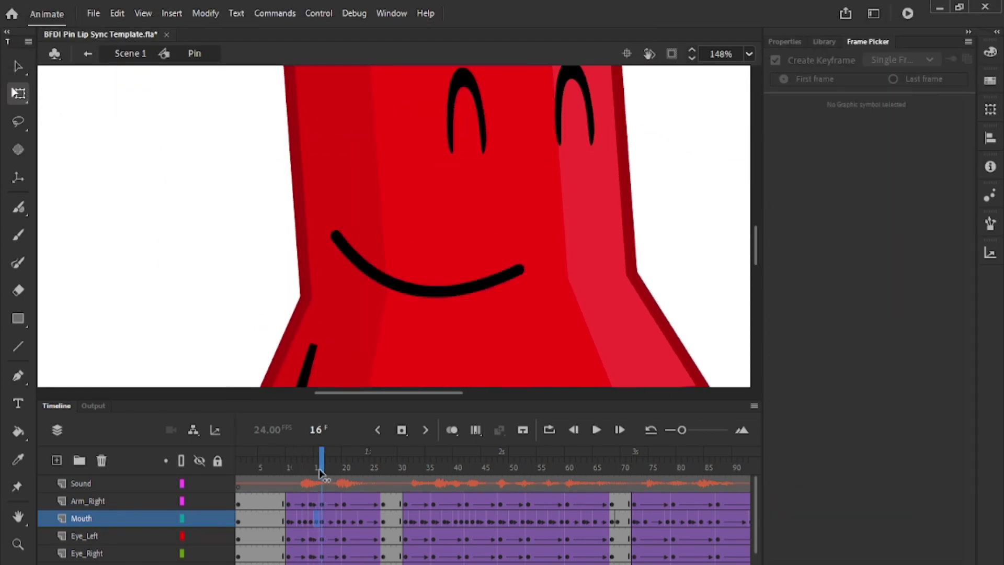
left_click(353, 517)
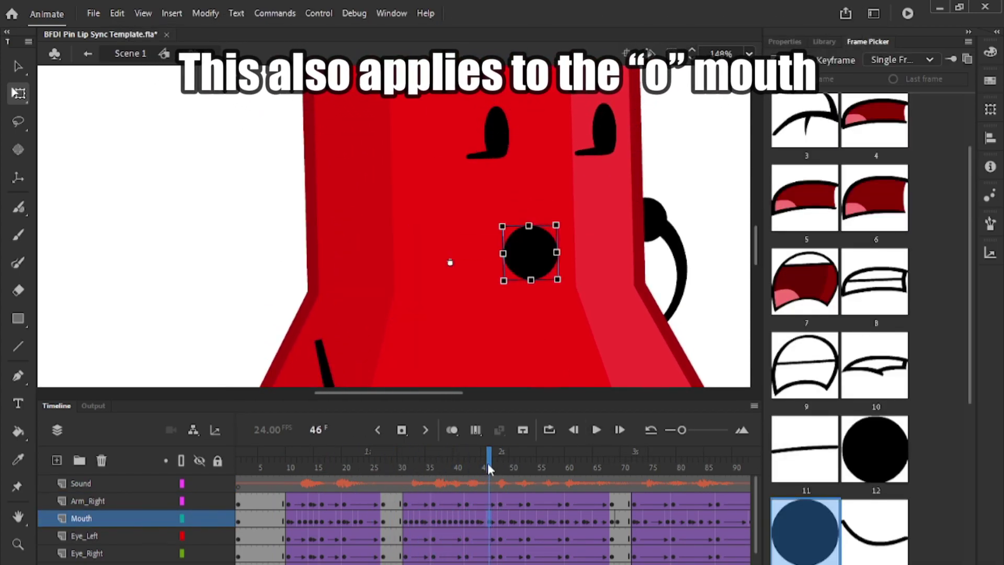
Compare mouth shapes 14, 13 and 12 at frame 46 and keep the large "o" shape 12
left_click(882, 531)
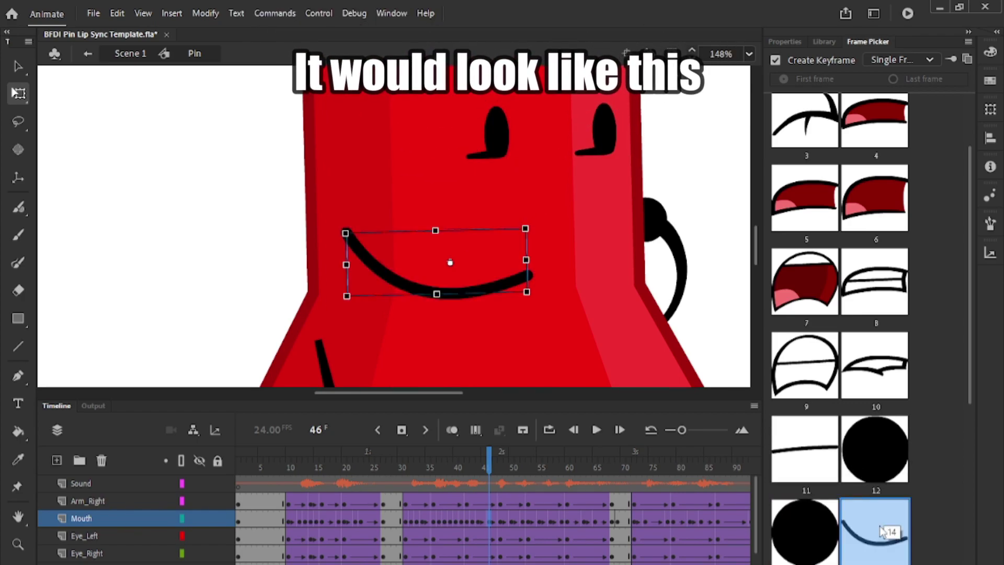
left_click(876, 468)
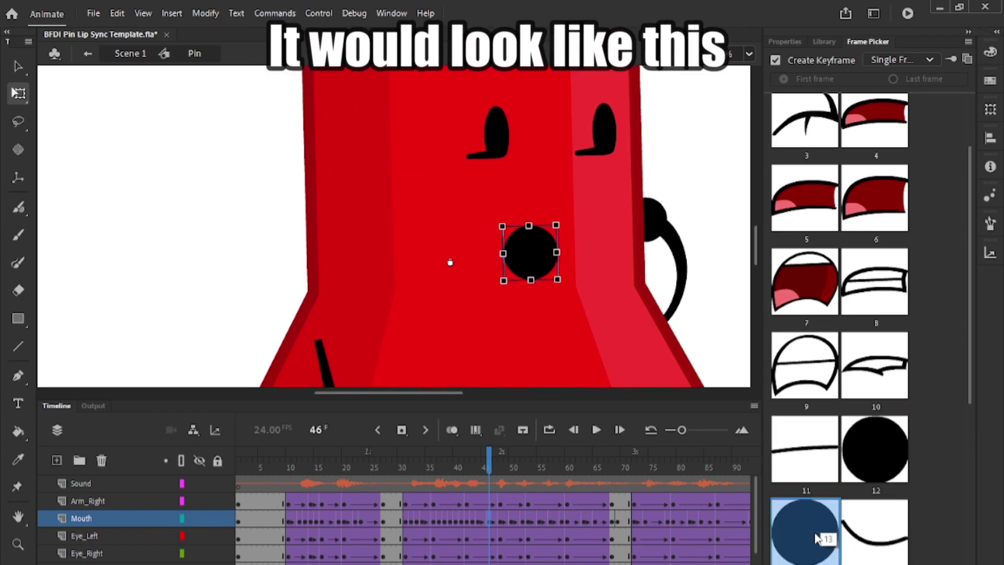
left_click(878, 520)
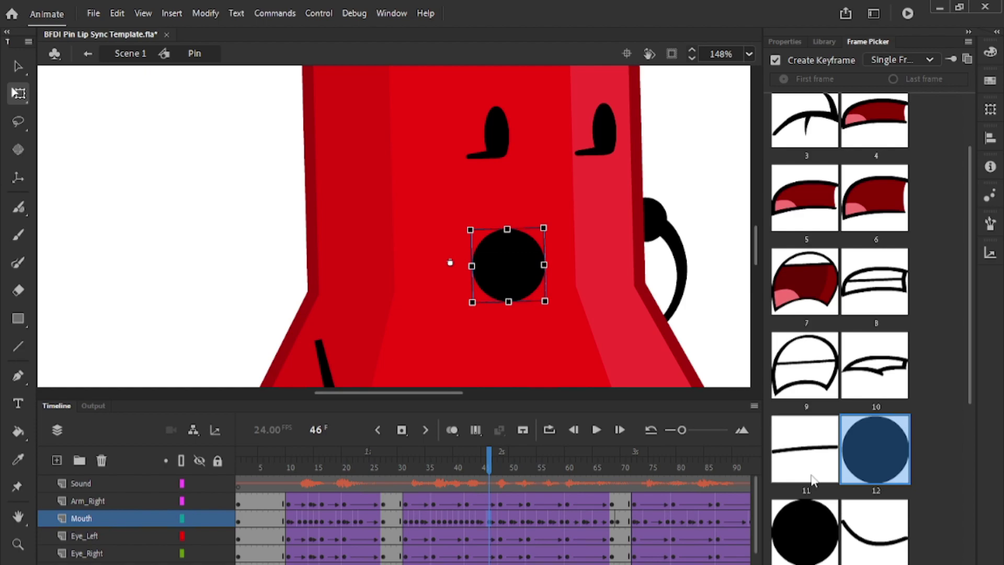
left_click(875, 448)
Add in-between mouth keyframes on the Mouth layer from frame 74 to about frame 84, with small "o" shape 13 at frame 74
left_click_drag(495, 453, 617, 468)
left_click(645, 520)
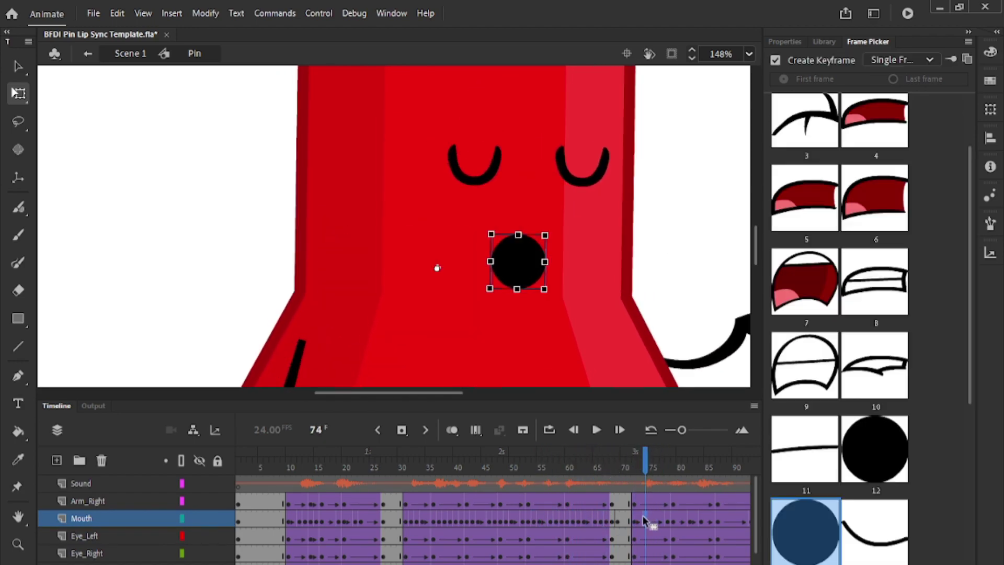
left_click_drag(442, 394, 450, 393)
left_click(651, 518)
left_click(647, 520)
left_click(651, 520)
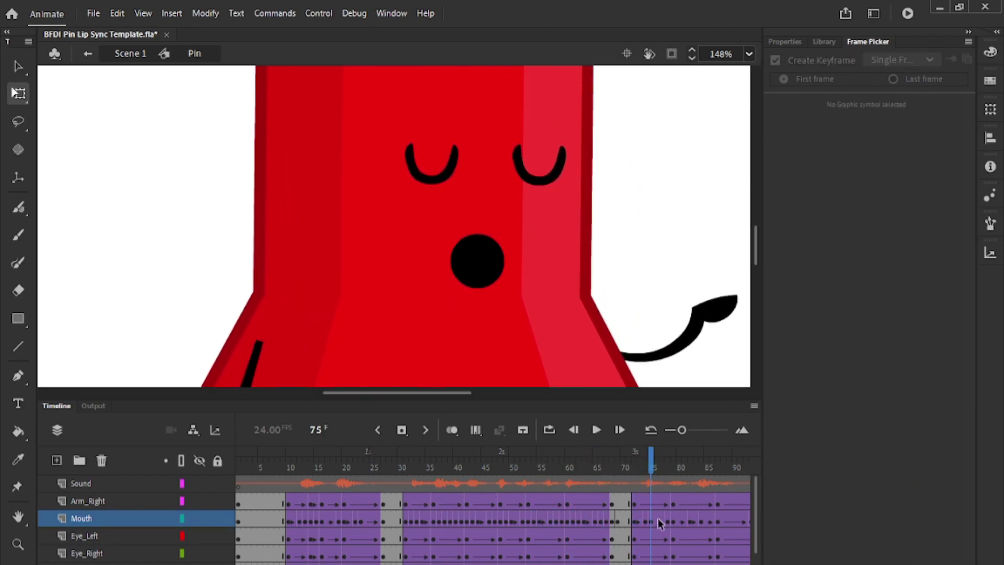
left_click(660, 521)
left_click_drag(659, 473, 635, 473)
left_click(667, 520)
left_click(673, 520)
left_click(702, 520)
Adjust the mouth shapes on the Mouth layer between frames 92 and 96, using open smile shape 17 at frame 96
left_click(642, 520)
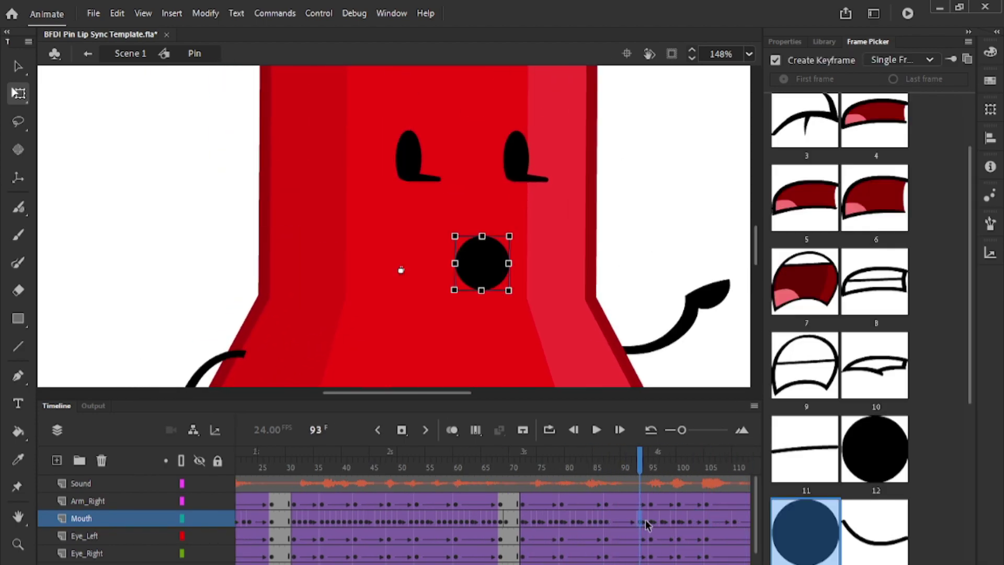
left_click(635, 522)
left_click(805, 282)
left_click(645, 520)
left_click(656, 520)
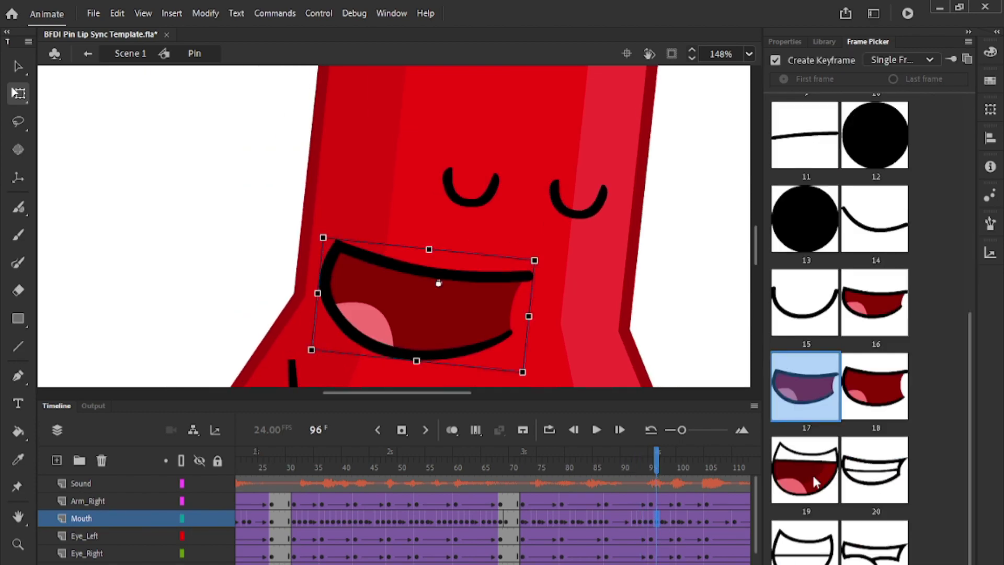
left_click(812, 480)
Use the small "o" mouth at frame 100 and the large "o" mouth at frame 101
left_click_drag(657, 473, 707, 473)
left_click(678, 521)
left_click(844, 482)
left_click(684, 521)
left_click(878, 468)
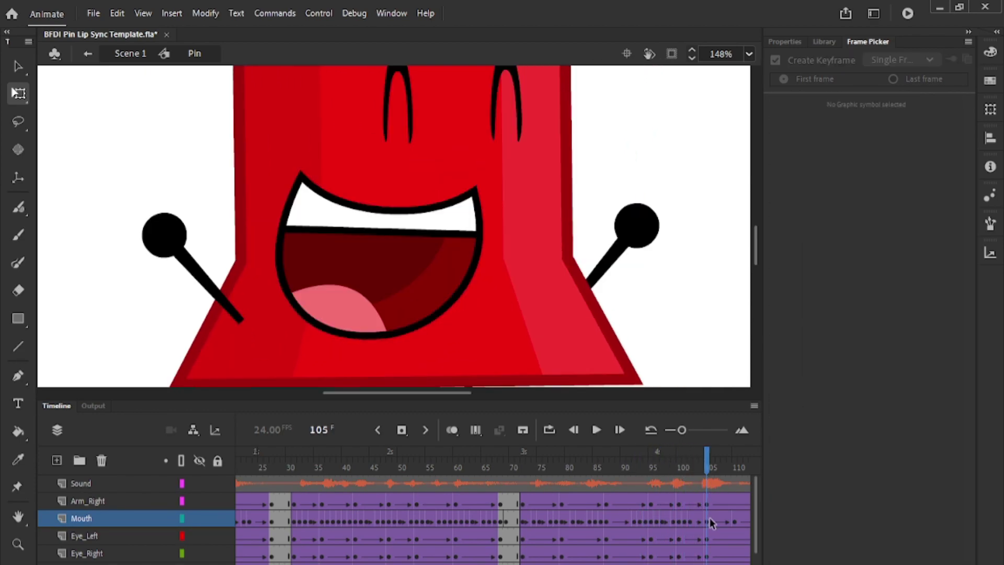
Stretch the big open mouth downwards at frame 105 and squash the big closed-teeth mouth vertically at frame 110
left_click(708, 521)
scroll(497, 323, "down", 3)
left_click_drag(595, 473, 567, 473)
left_click(568, 516)
scroll(879, 515, "down", 2)
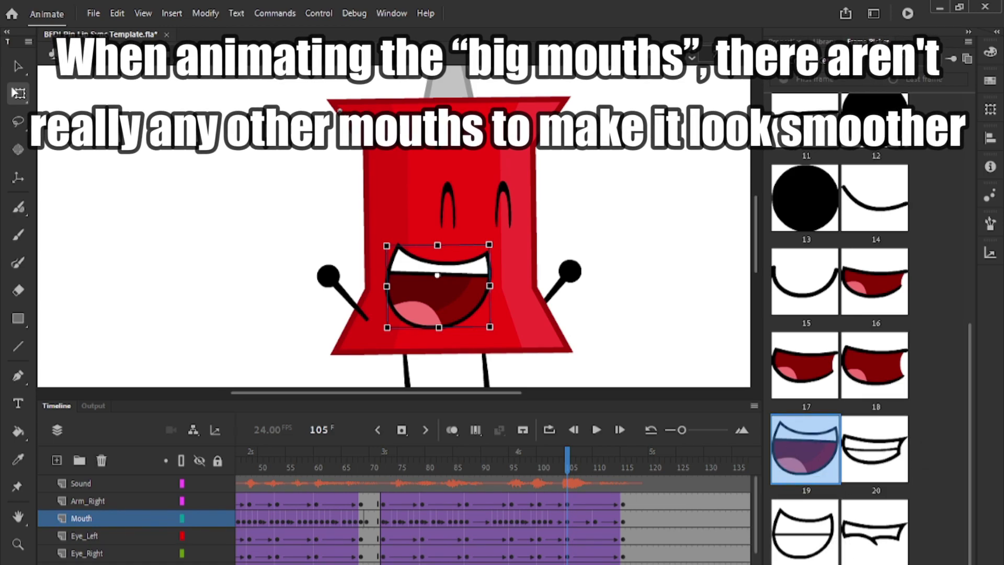
left_click_drag(563, 462, 568, 497)
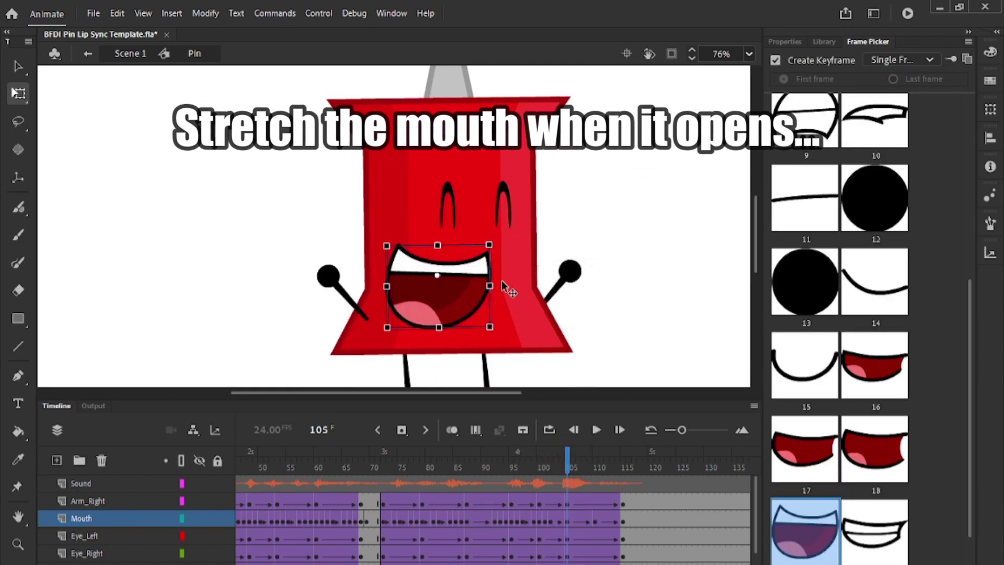
scroll(489, 290, "up", 2)
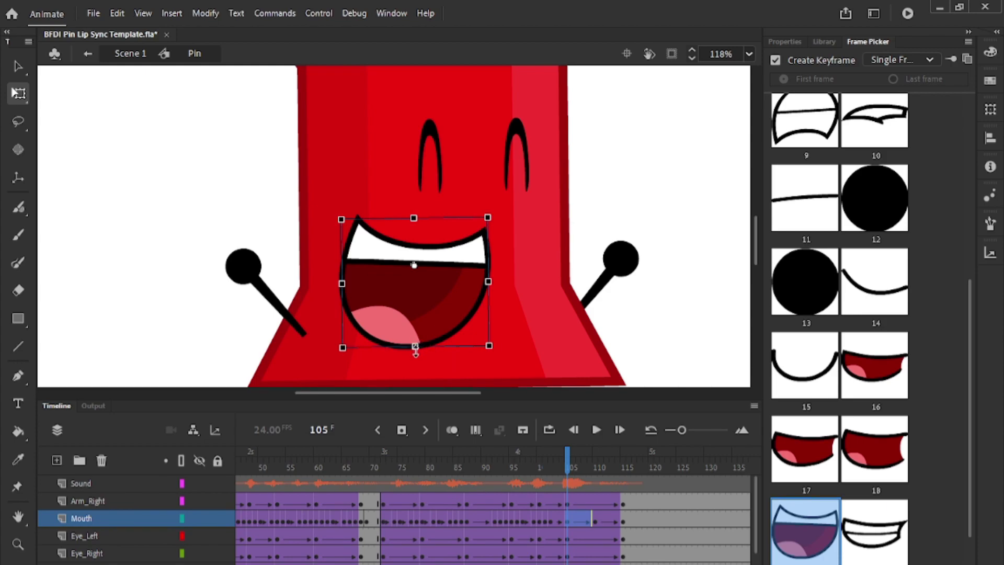
left_click_drag(415, 348, 414, 367)
left_click_drag(568, 481, 595, 480)
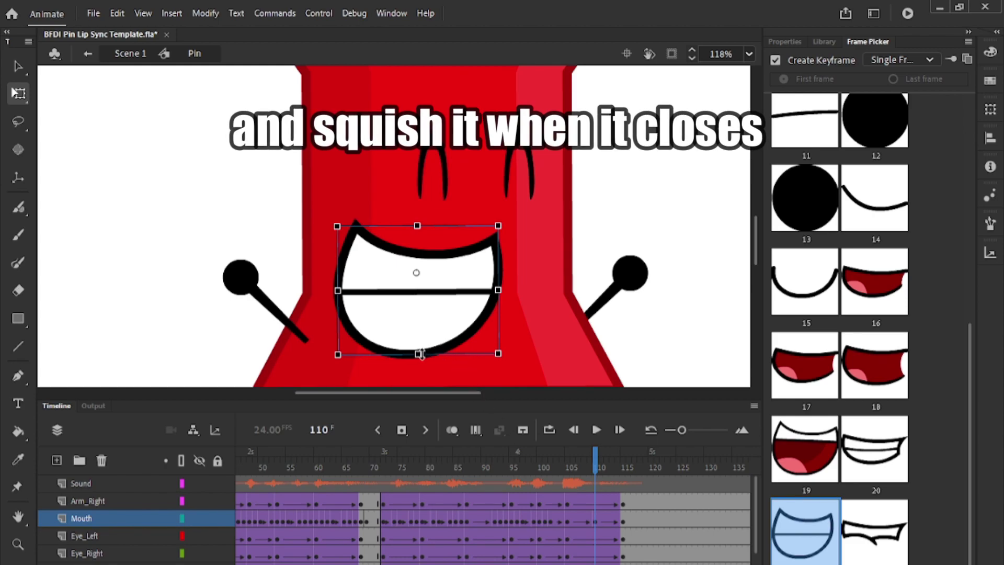
key("alt")
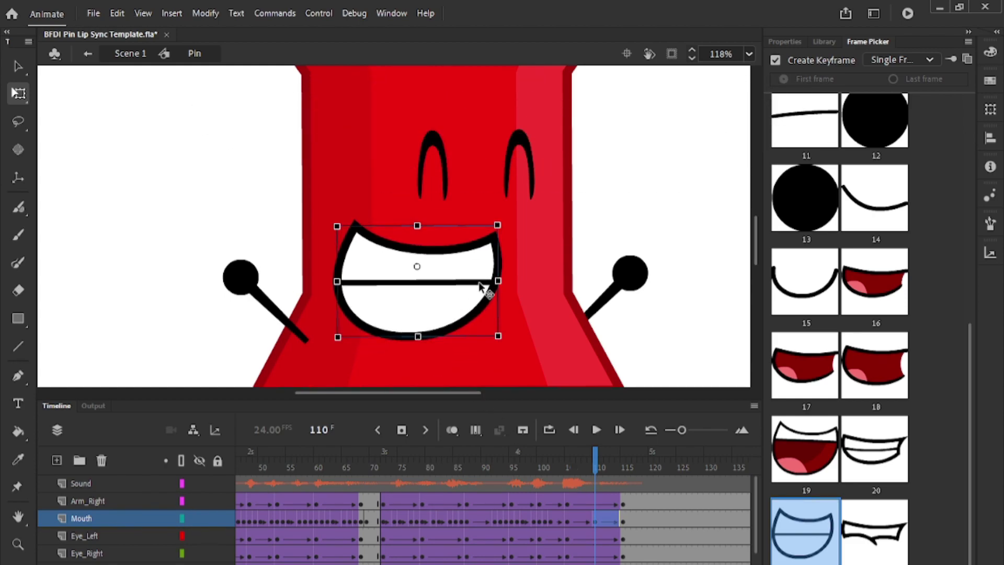
Play back the smoothed lip sync inside the Pin symbol and in the main scene, and save the file
left_click(596, 430)
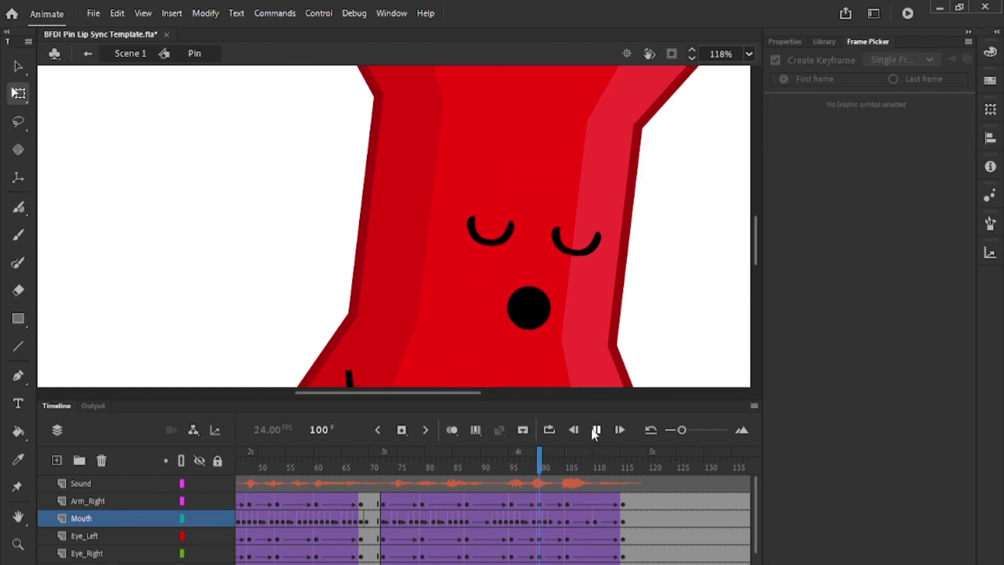
left_click(516, 467)
left_click(588, 431)
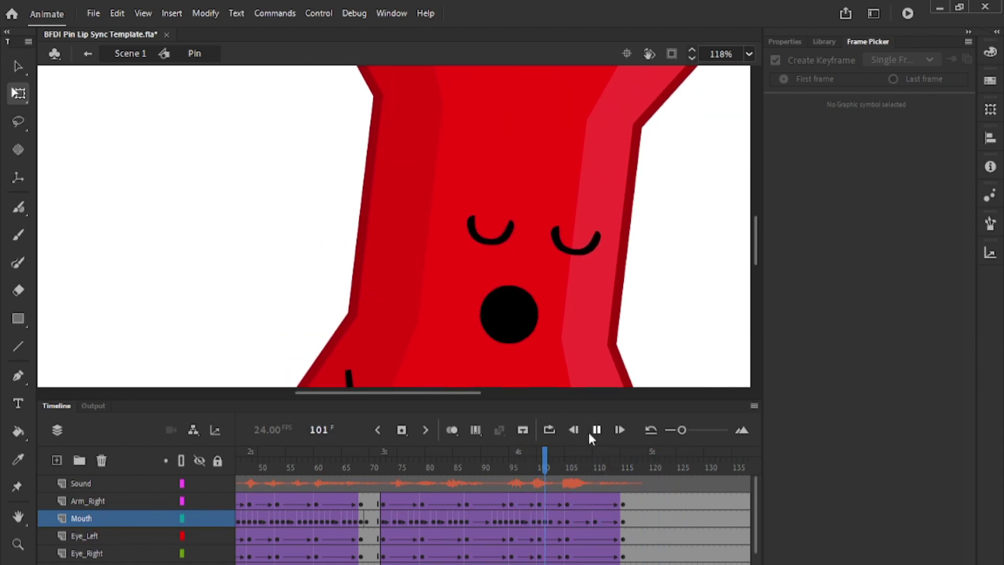
left_click(589, 432)
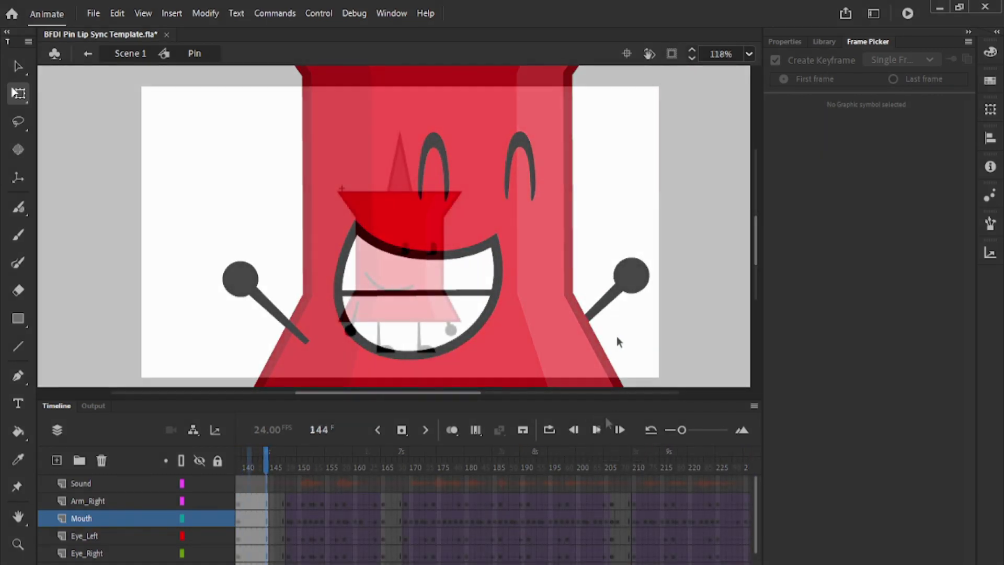
left_click(596, 430)
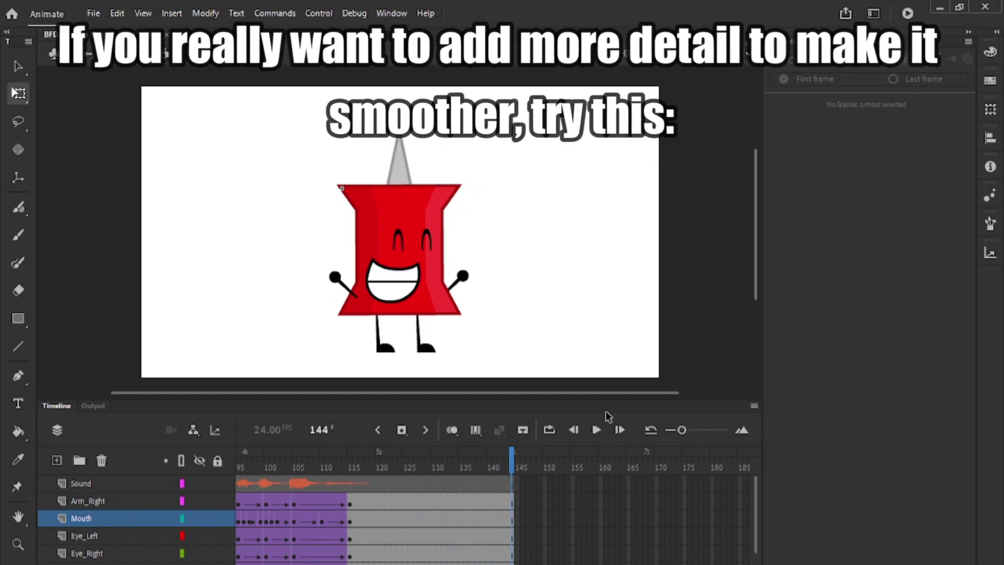
key("ctrl+s")
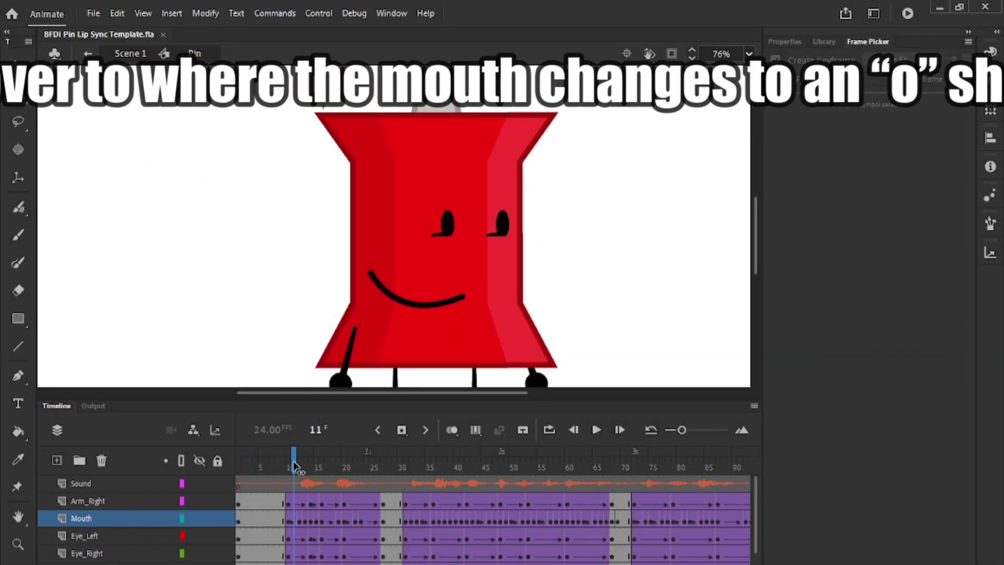
Narrow the teeth mouth at frame 45 towards the "o" mouth of frame 46, to a width of about 49.8
left_click_drag(294, 466, 490, 471)
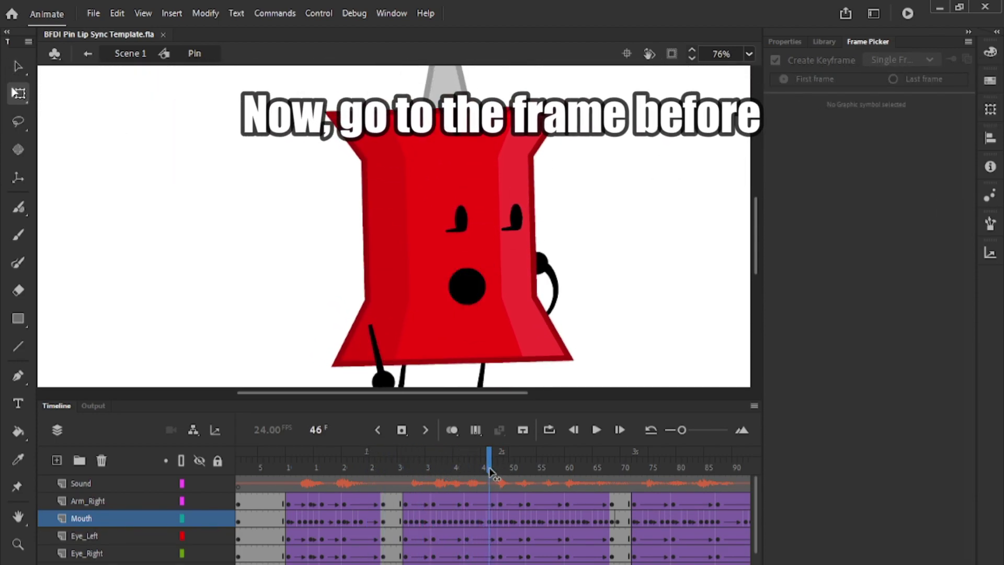
left_click(483, 511)
scroll(448, 314, "up", 2)
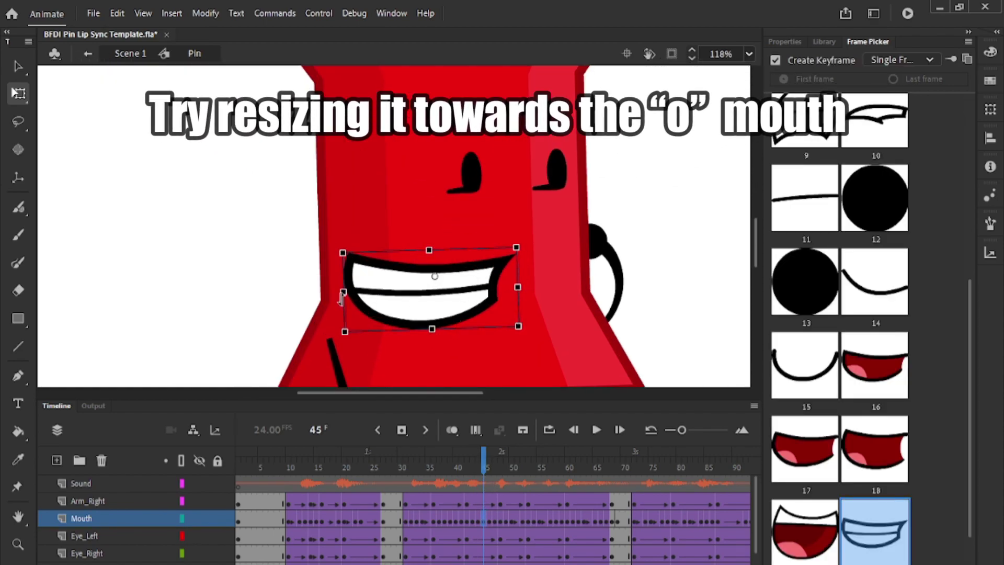
left_click_drag(344, 292, 371, 297)
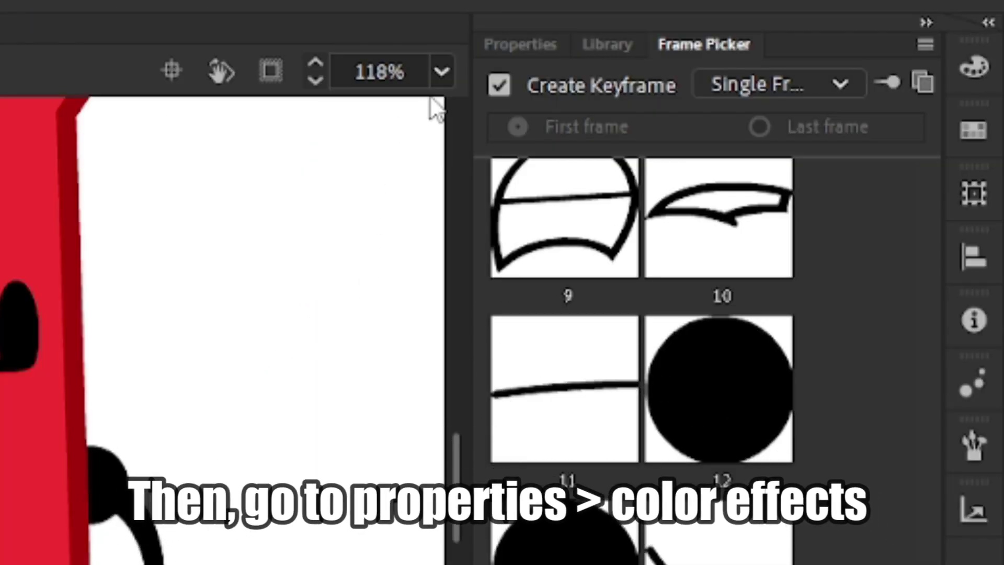
Apply a Brightness color effect of -35% to the mouth at frame 45
left_click(498, 46)
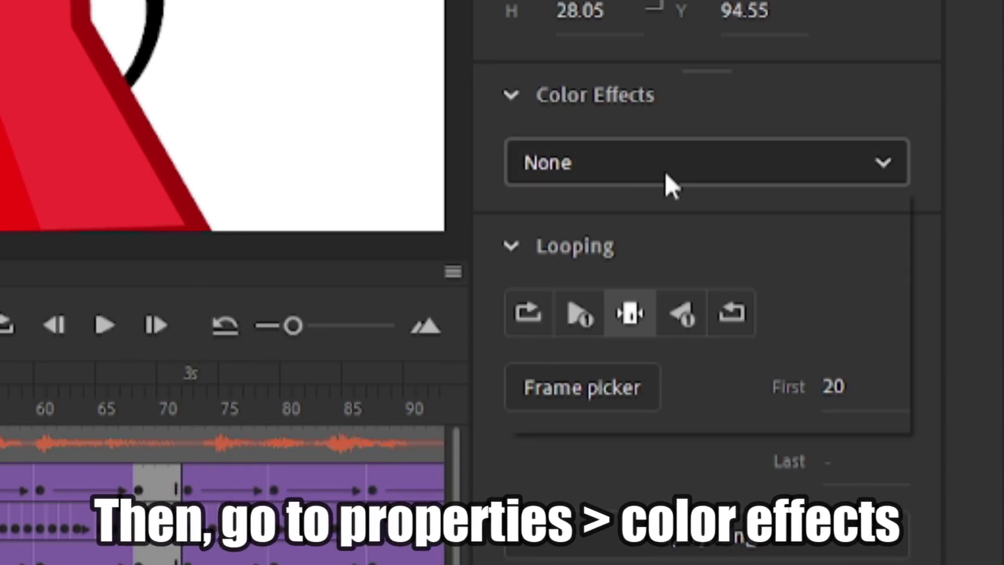
left_click(664, 171)
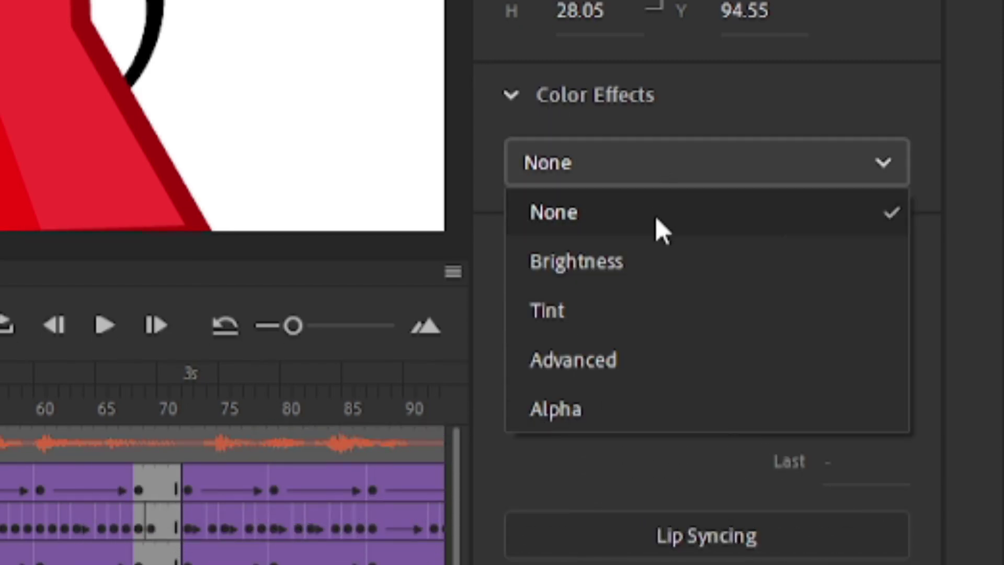
left_click(628, 269)
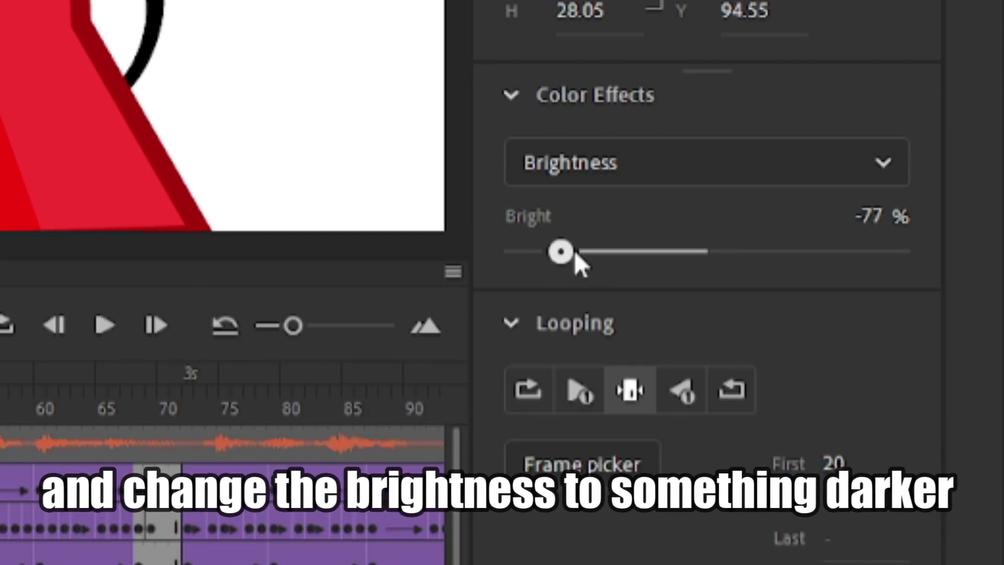
left_click_drag(645, 250, 648, 258)
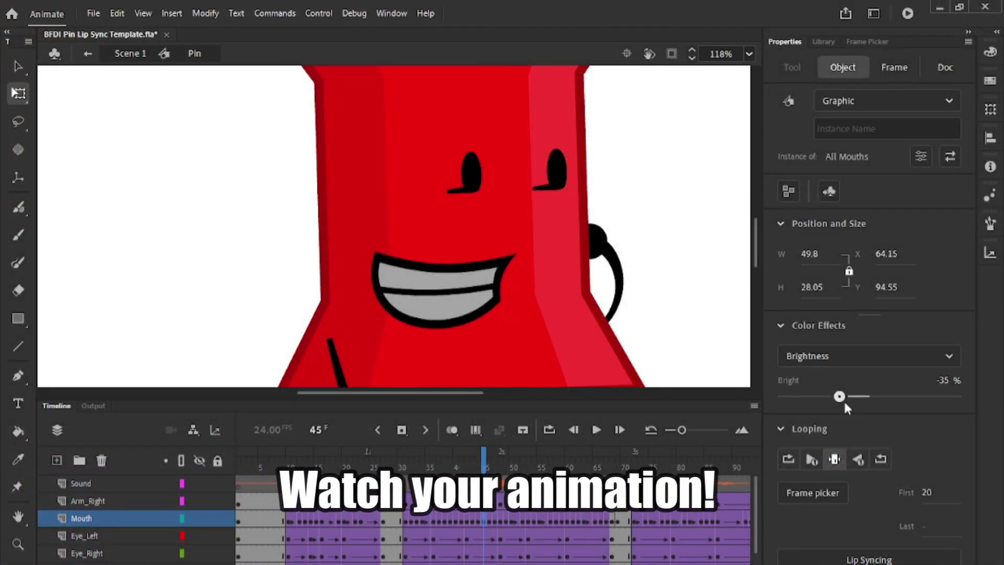
Narrow the open mouth at frame 78, right after the "o" mouth, to a width of about 51.95
left_click(681, 302)
left_click_drag(481, 470, 512, 487)
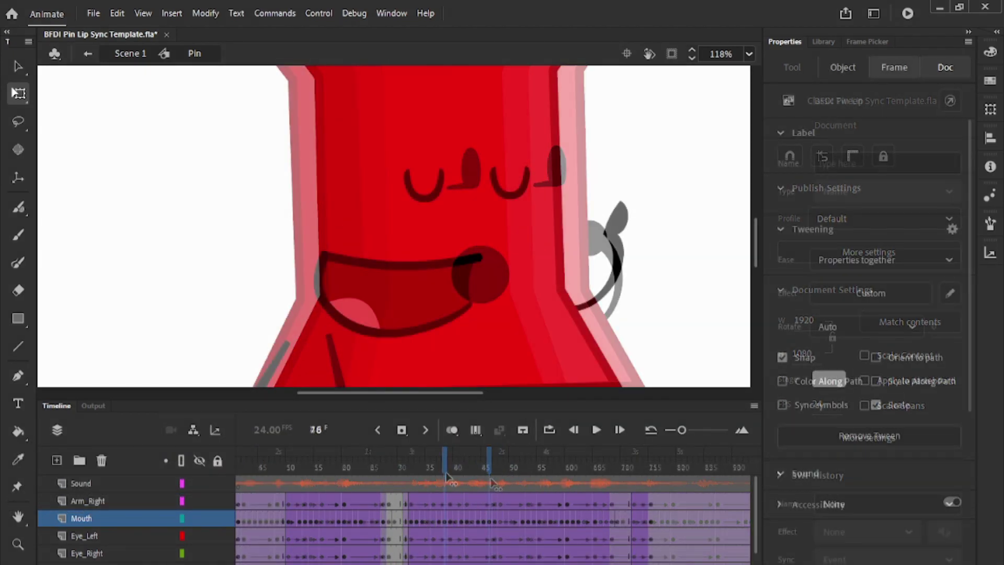
mouse_move(444, 467)
left_mouse_down()
mouse_move(470, 467)
mouse_move(439, 466)
left_mouse_up()
key("period")
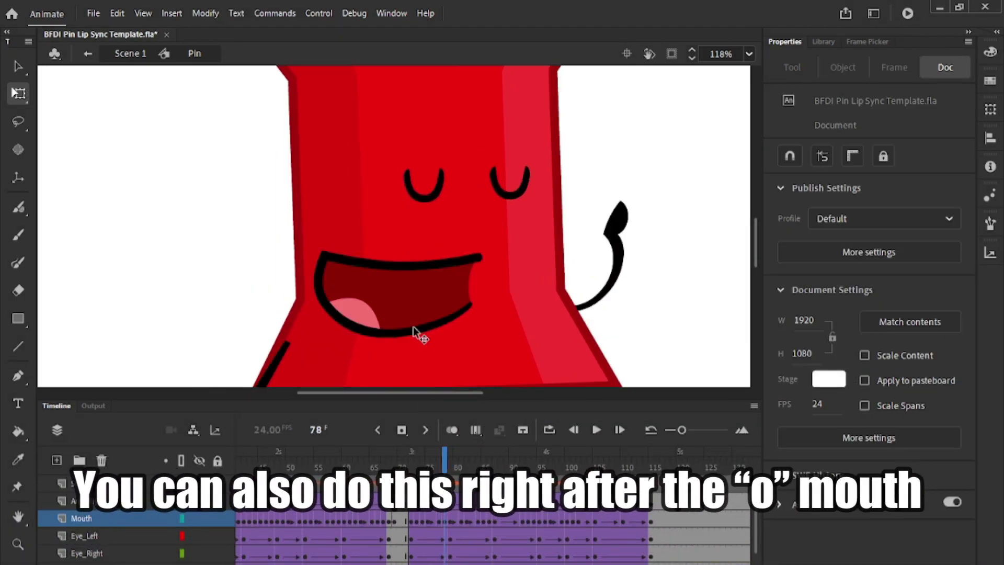
left_click(417, 312)
left_click_drag(314, 296, 332, 303)
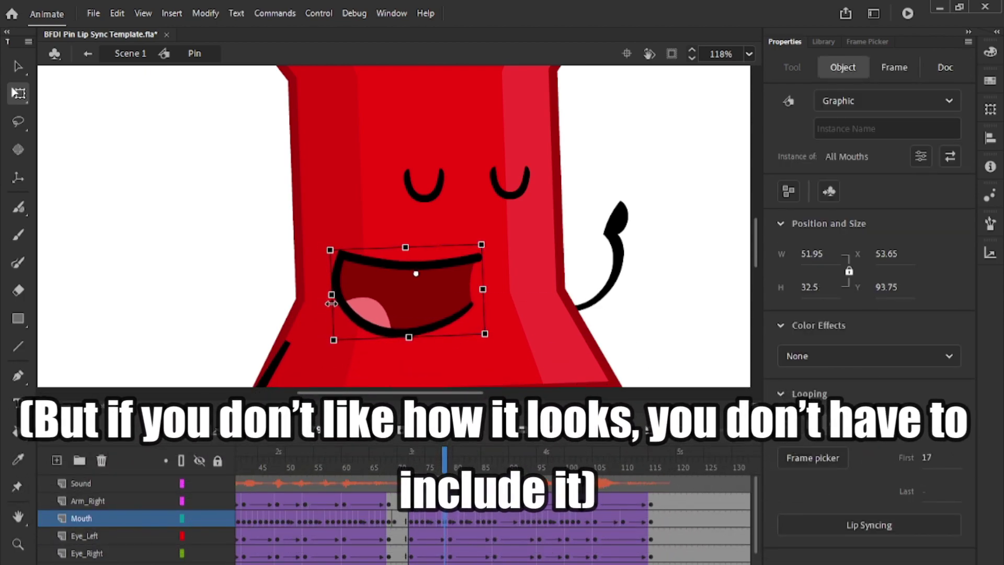
Check the transition out of the "o" mouth and narrow frame 78's open mouth further, to a width of about 50.7
left_click(400, 460)
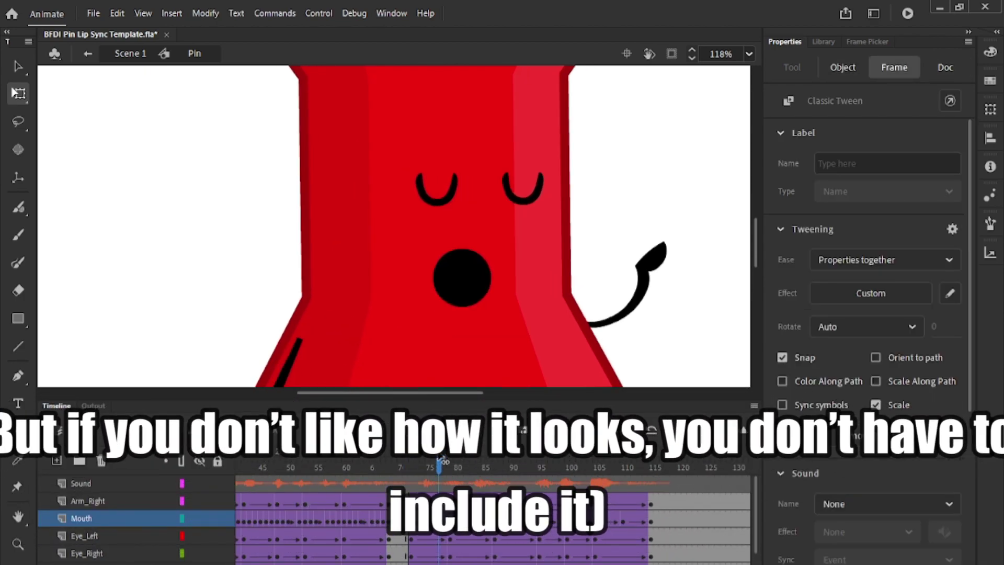
left_click_drag(426, 459, 540, 460)
left_click(347, 294)
left_click(381, 303)
left_click_drag(374, 302, 377, 300)
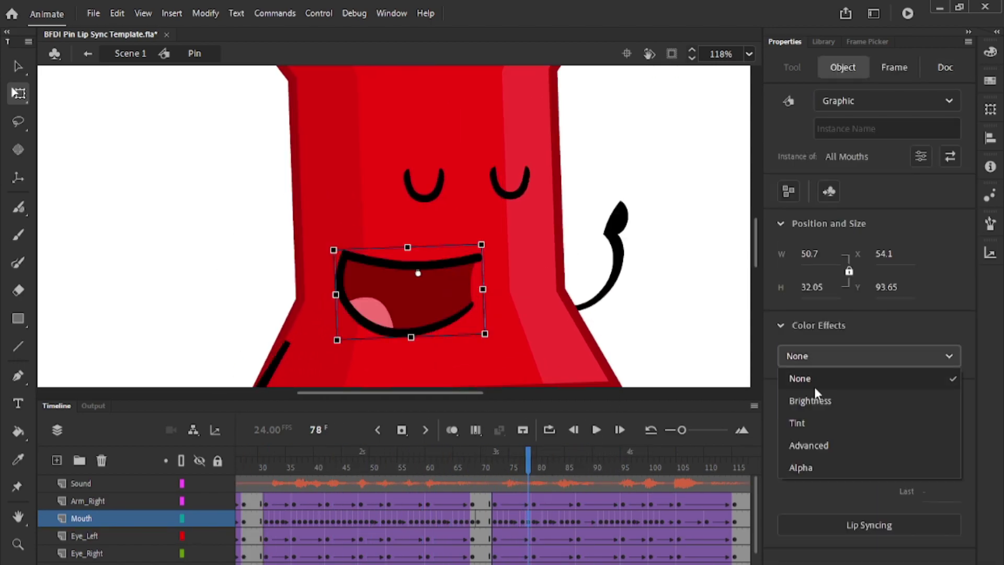
Play back the lip sync animation from the start inside the Pin symbol
left_click(647, 467)
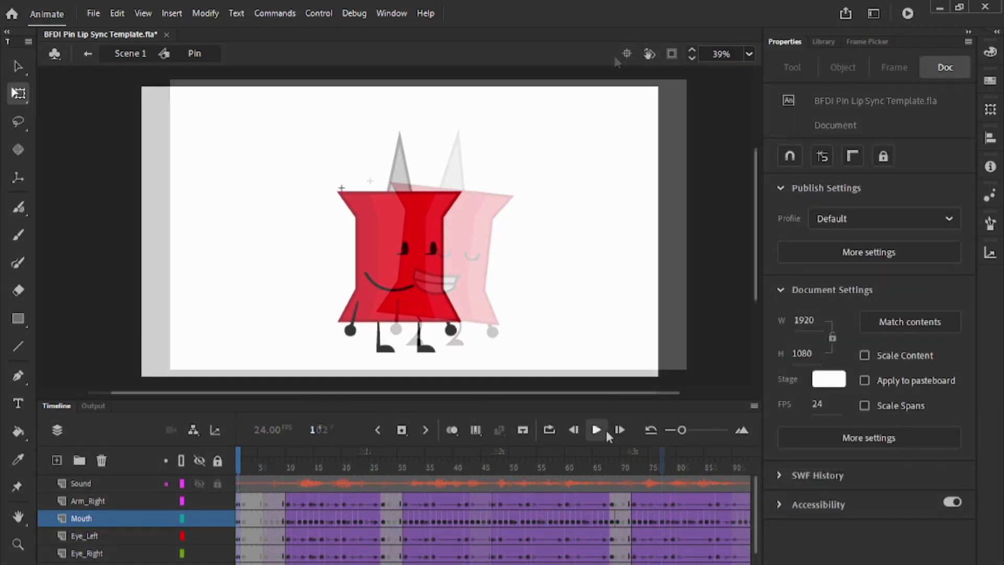
left_click(606, 432)
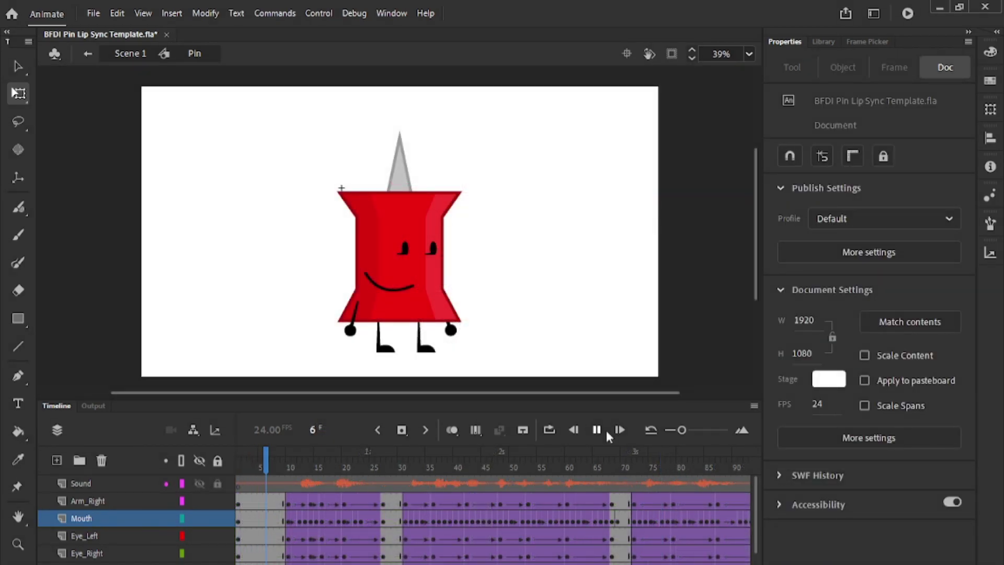